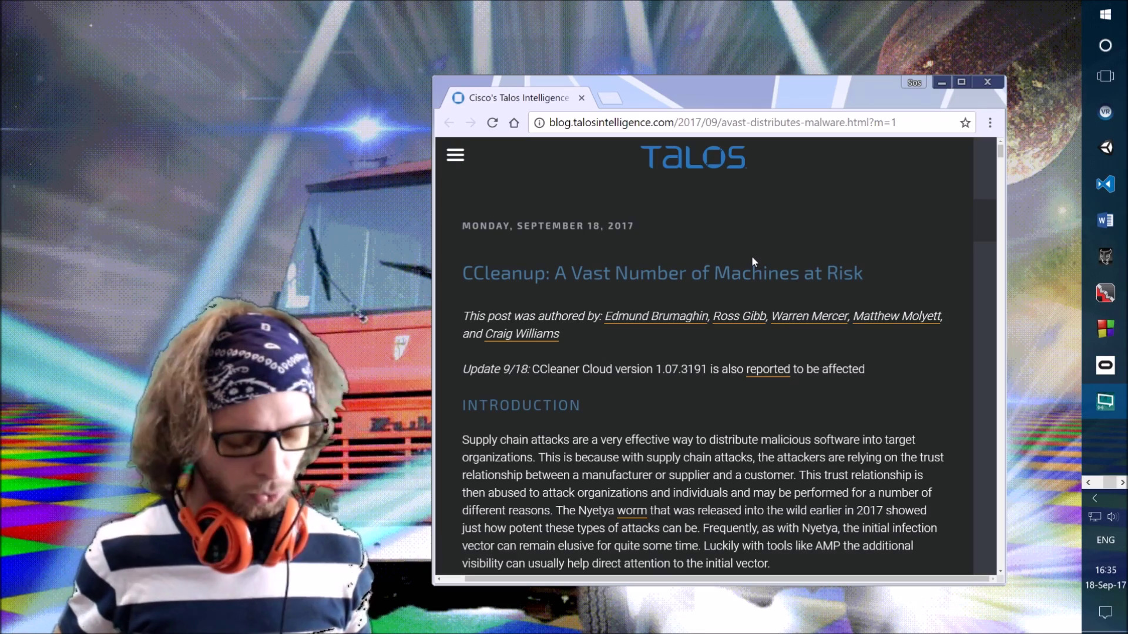
Open the Windows Start menu to search for an app.
{"action": "key", "text": "super"}
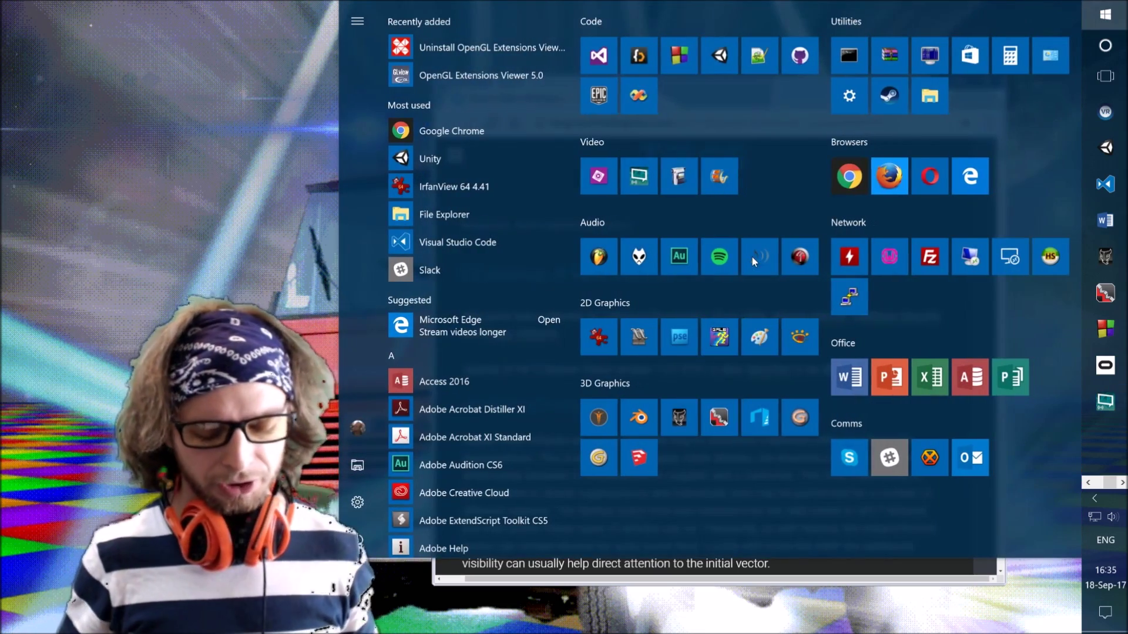
Launch msconfig, move its window right, and list services with Microsoft services hidden.
{"action": "type", "text": "ms"}
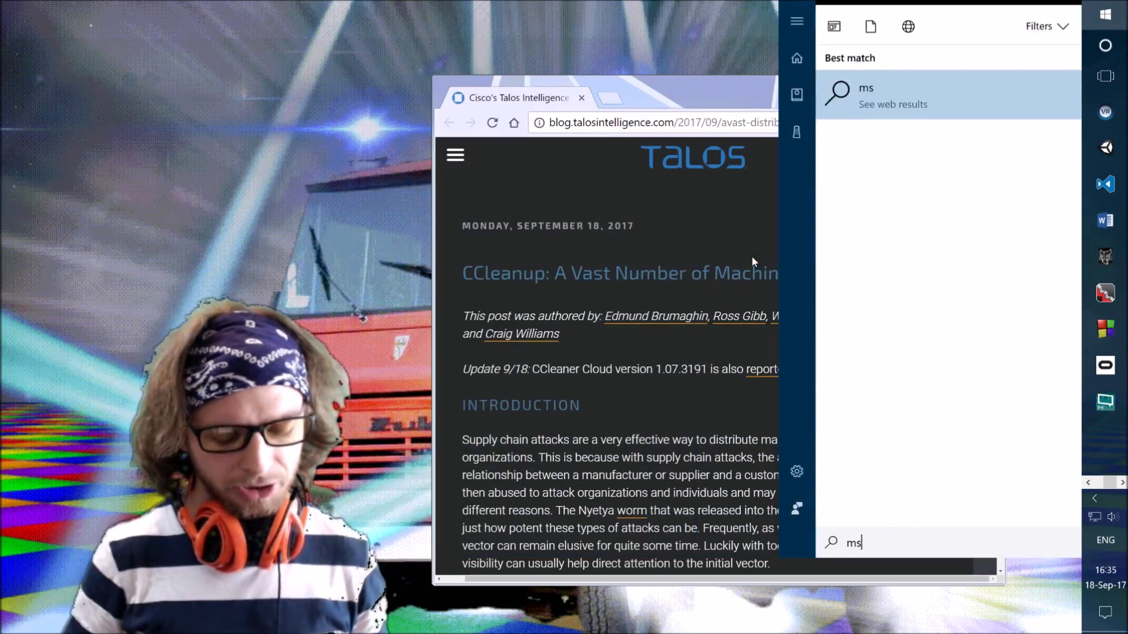
{"action": "type", "text": "config"}
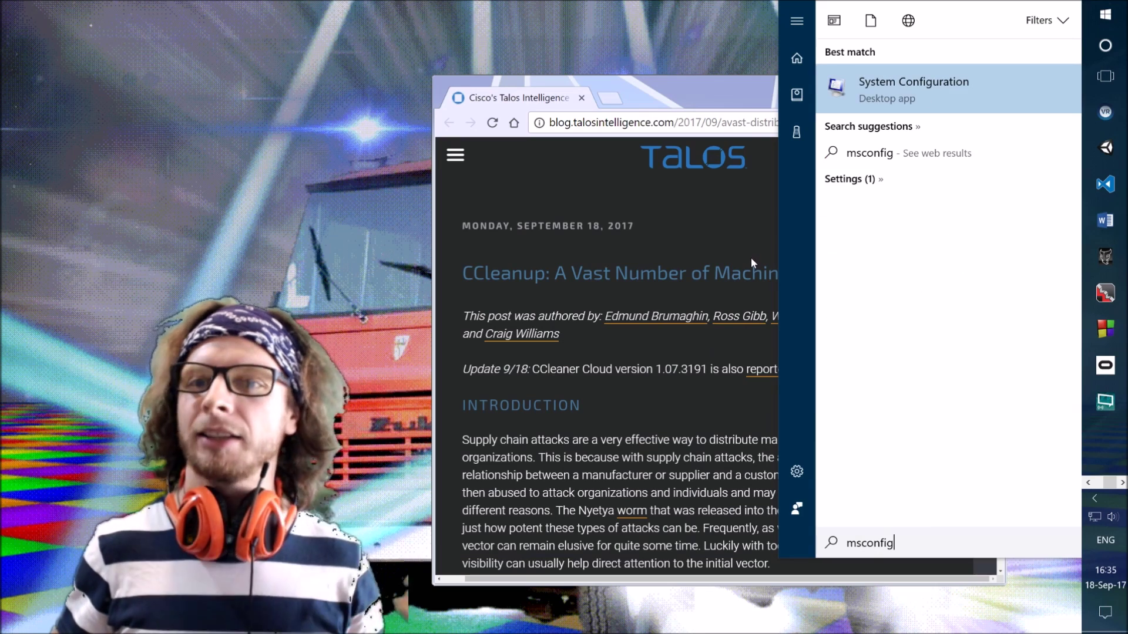
{"action": "key", "text": "Return"}
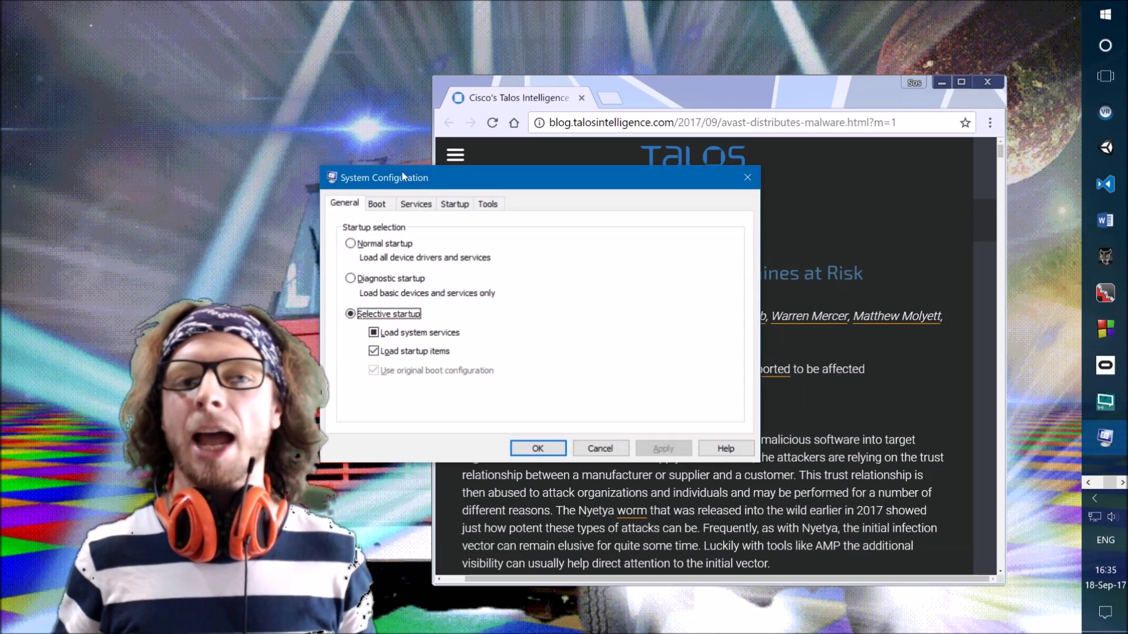
{"action": "left_click_drag", "start_coordinate": [576, 185], "coordinate": [834, 195]}
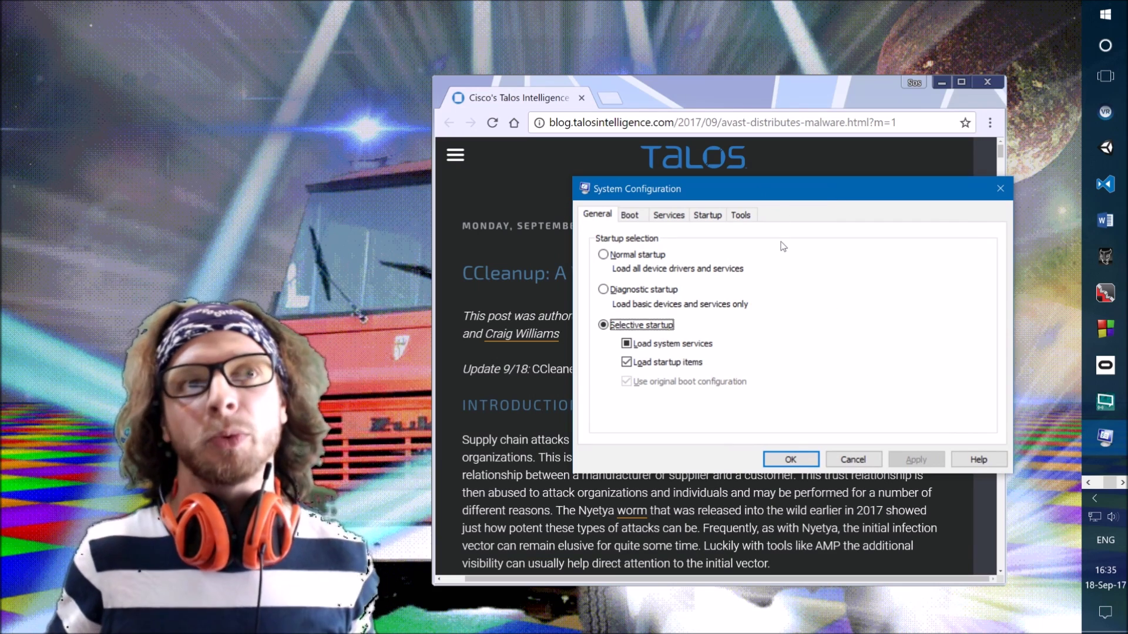
{"action": "left_click", "coordinate": [668, 217]}
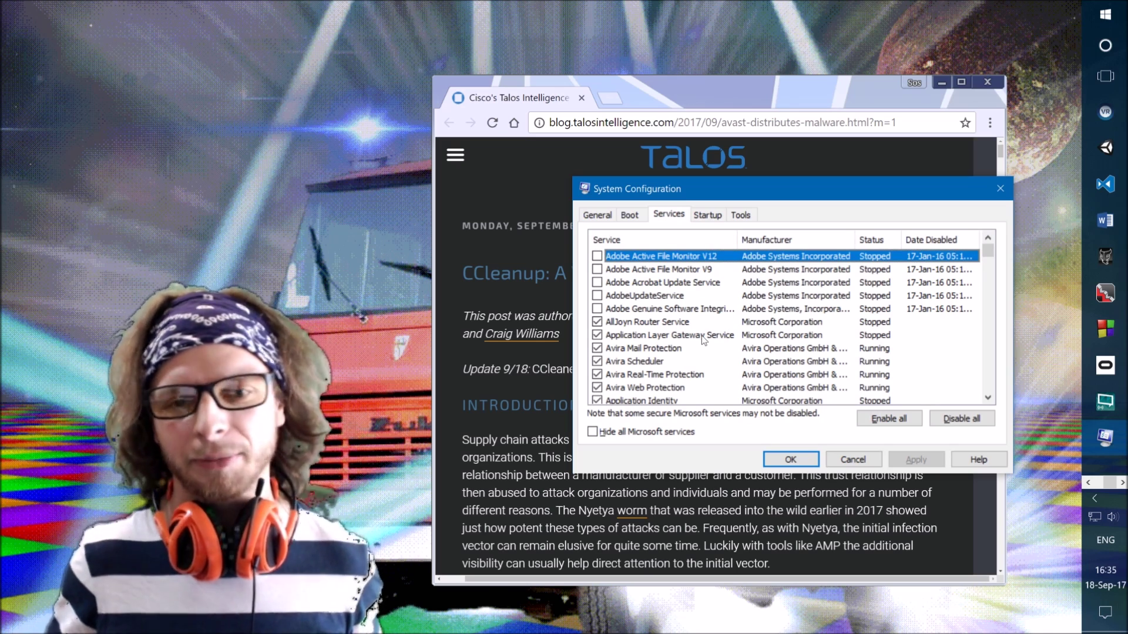
{"action": "left_click", "coordinate": [593, 433]}
Disable Apple Mobile Device Service and apply the change.
{"action": "scroll", "coordinate": [685, 335], "scroll_direction": "down", "scroll_amount": 10}
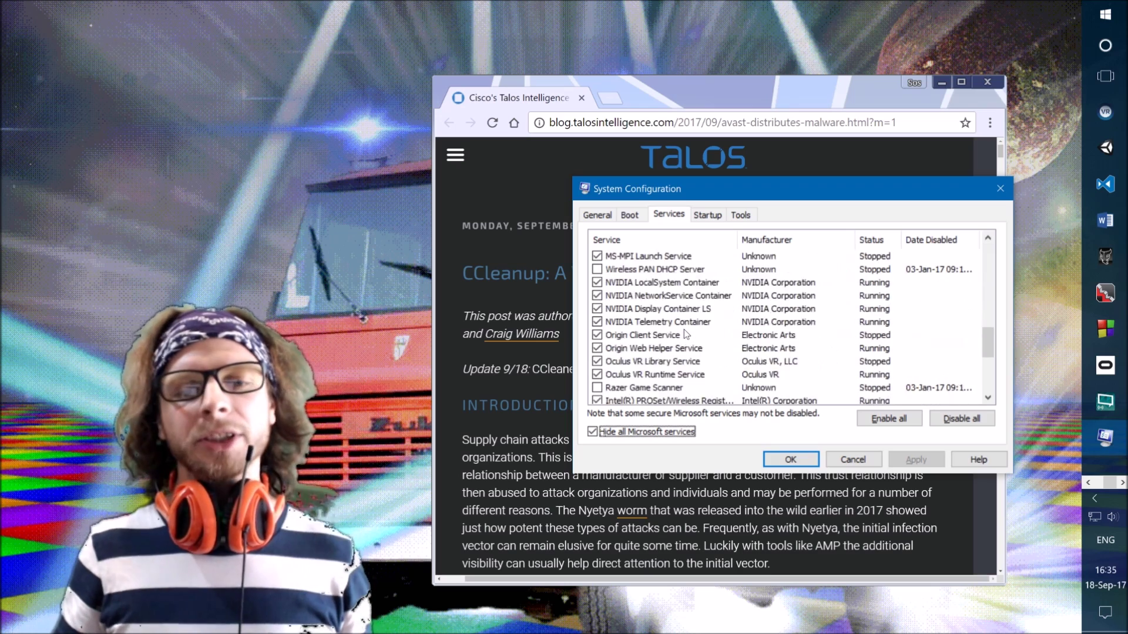
{"action": "scroll", "coordinate": [699, 341], "scroll_direction": "up", "scroll_amount": 10}
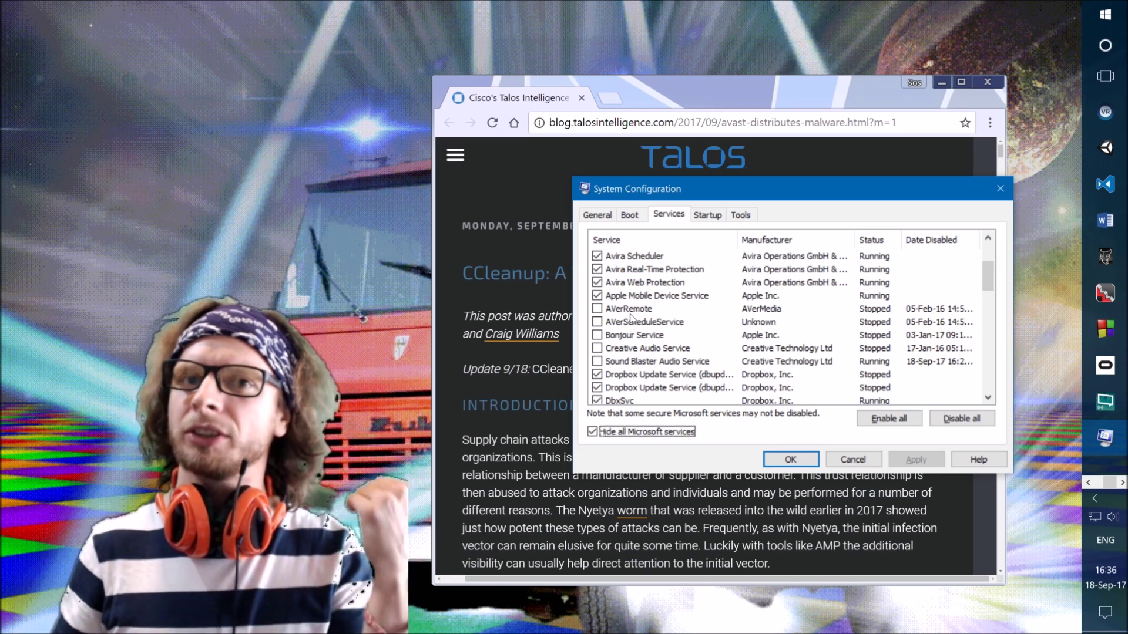
{"action": "left_click", "coordinate": [597, 295]}
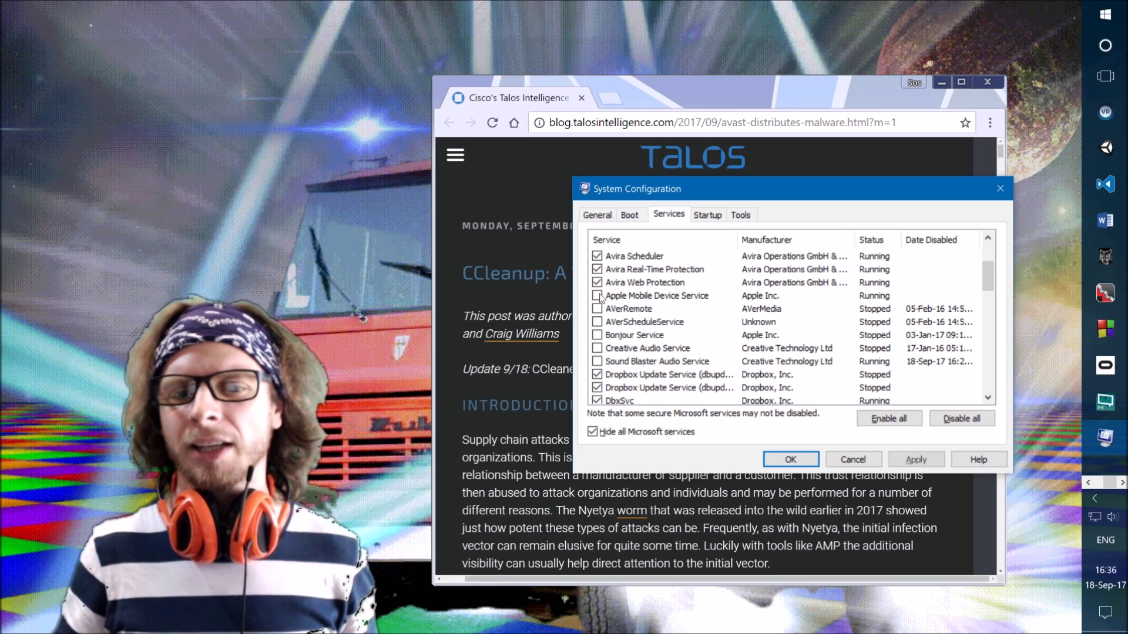
{"action": "left_click", "coordinate": [914, 461]}
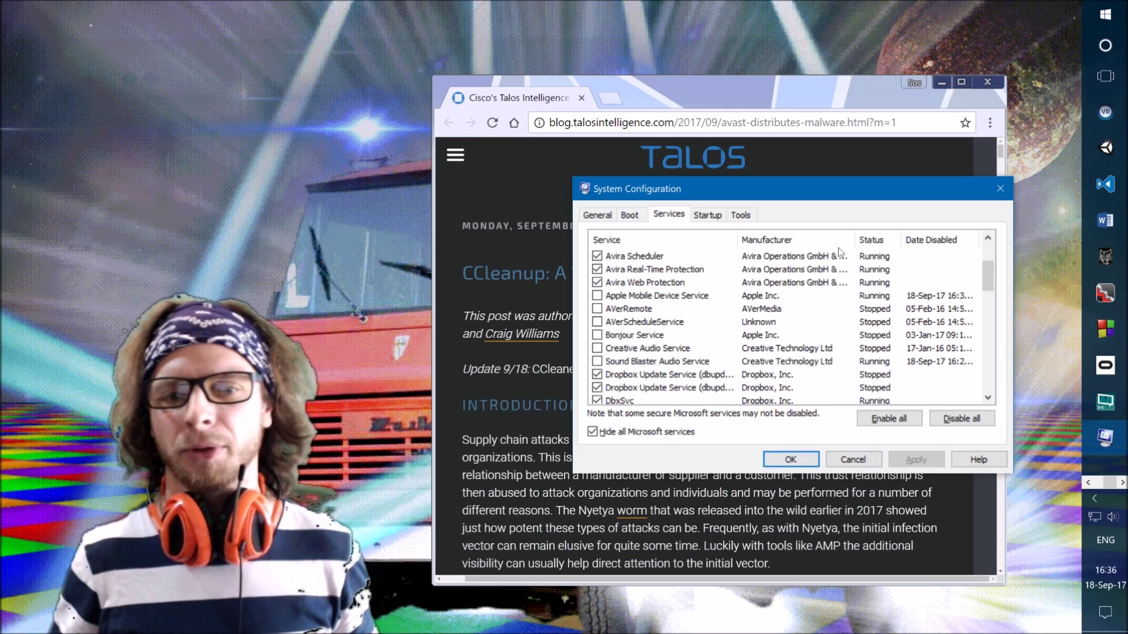
Re-enable Apple Mobile Device Service and apply again.
{"action": "left_click", "coordinate": [668, 300]}
{"action": "left_click", "coordinate": [598, 295]}
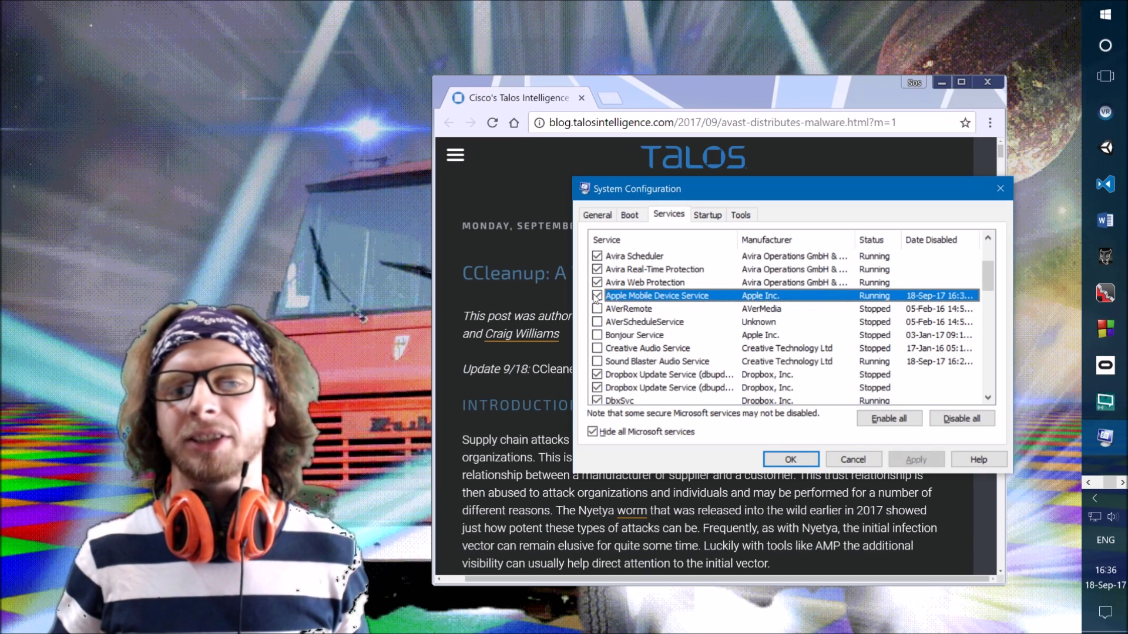
{"action": "left_click", "coordinate": [912, 462]}
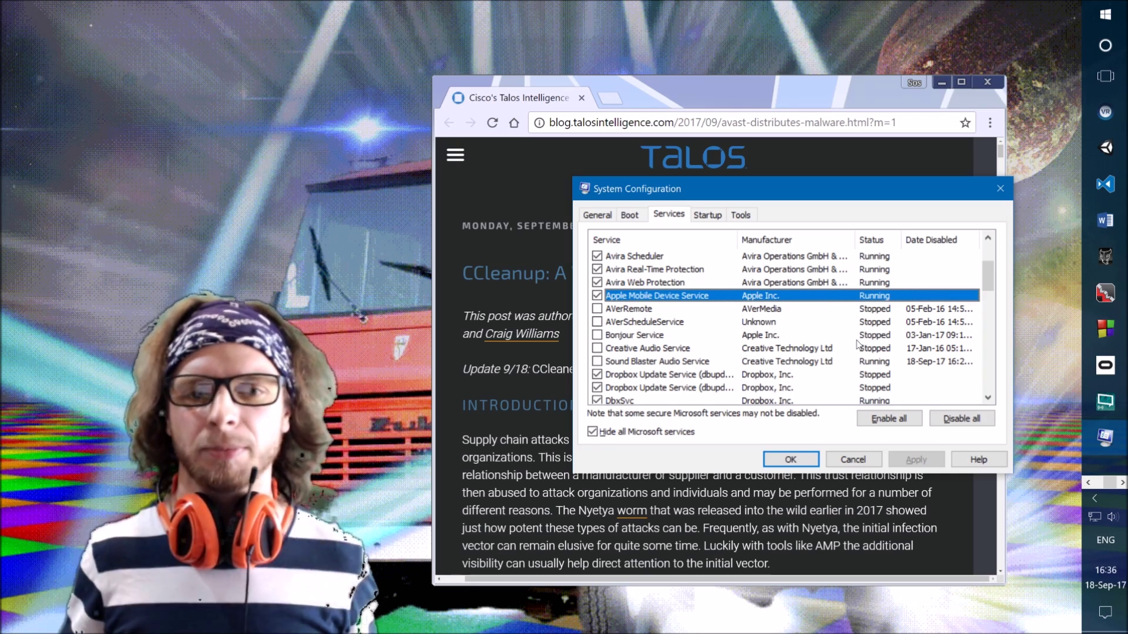
Scroll the third-party services and inspect the IncrediBuild Agent and Coordinator entries.
{"action": "scroll", "coordinate": [693, 330], "scroll_direction": "down", "scroll_amount": 1}
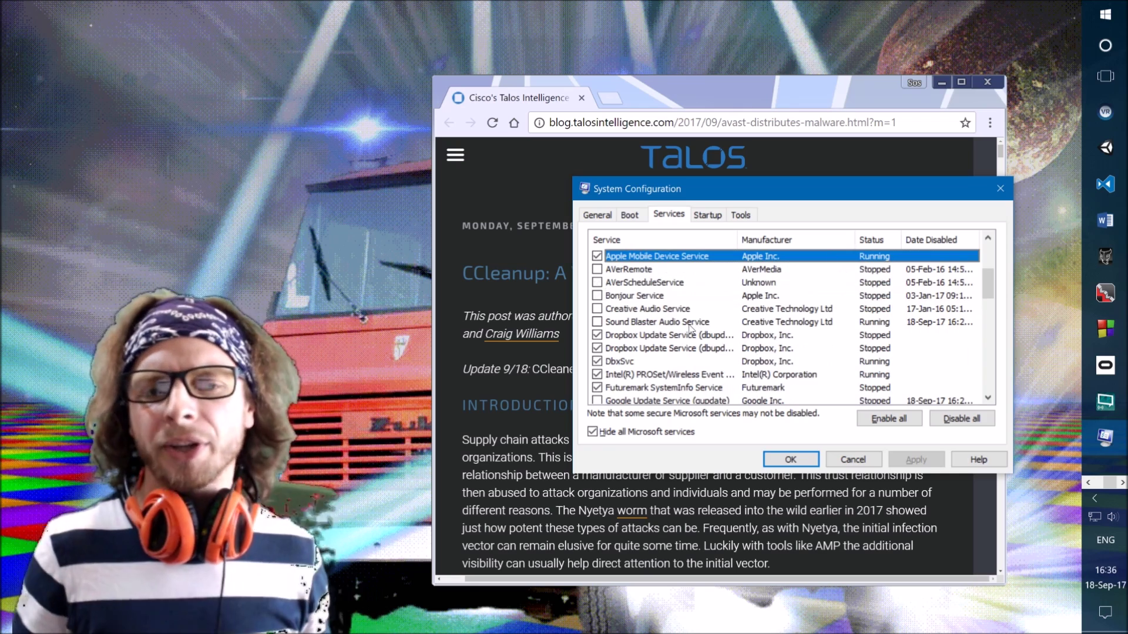
{"action": "scroll", "coordinate": [691, 329], "scroll_direction": "down", "scroll_amount": 1}
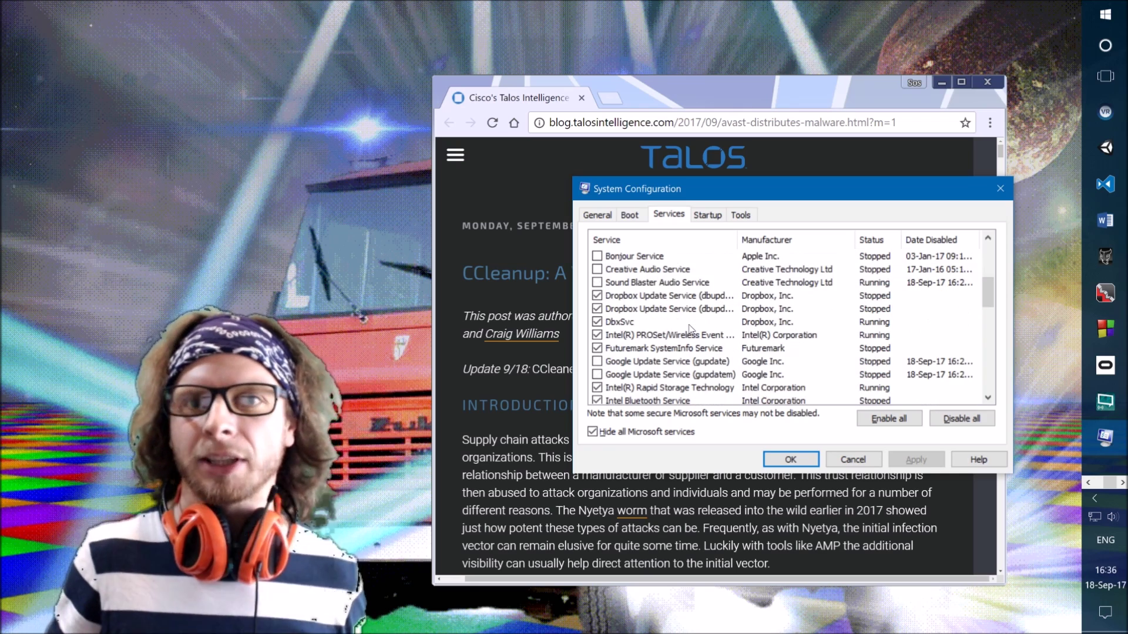
{"action": "scroll", "coordinate": [690, 329], "scroll_direction": "down", "scroll_amount": 1}
{"action": "scroll", "coordinate": [701, 315], "scroll_direction": "down", "scroll_amount": 1}
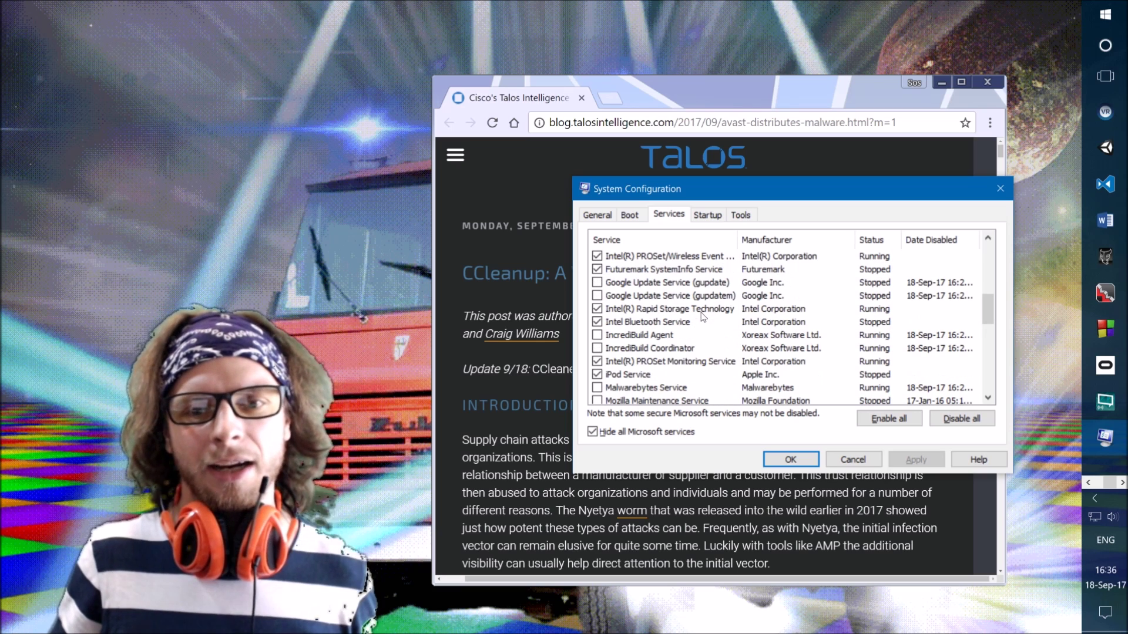
{"action": "left_click", "coordinate": [659, 336]}
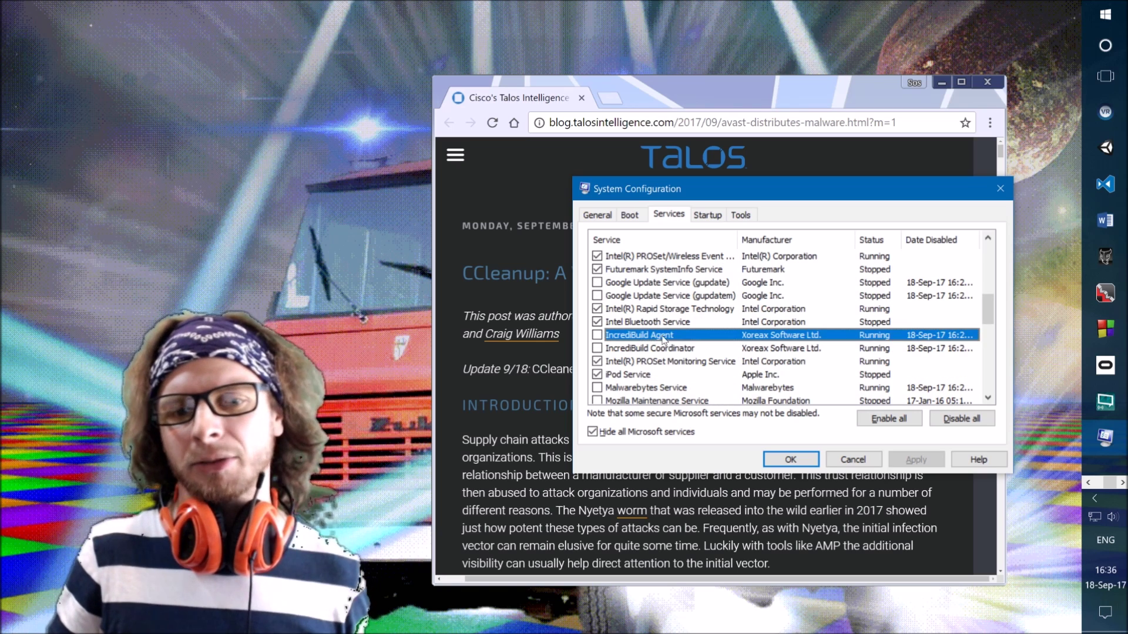
{"action": "left_click", "coordinate": [683, 347]}
{"action": "left_click", "coordinate": [686, 338]}
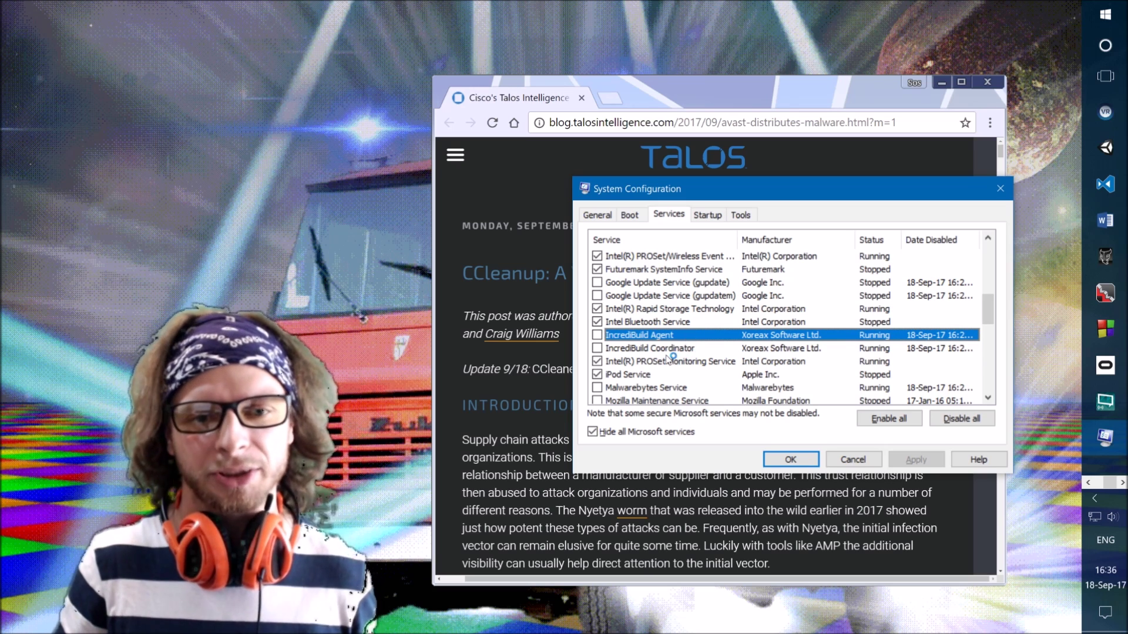
{"action": "left_click", "coordinate": [667, 349]}
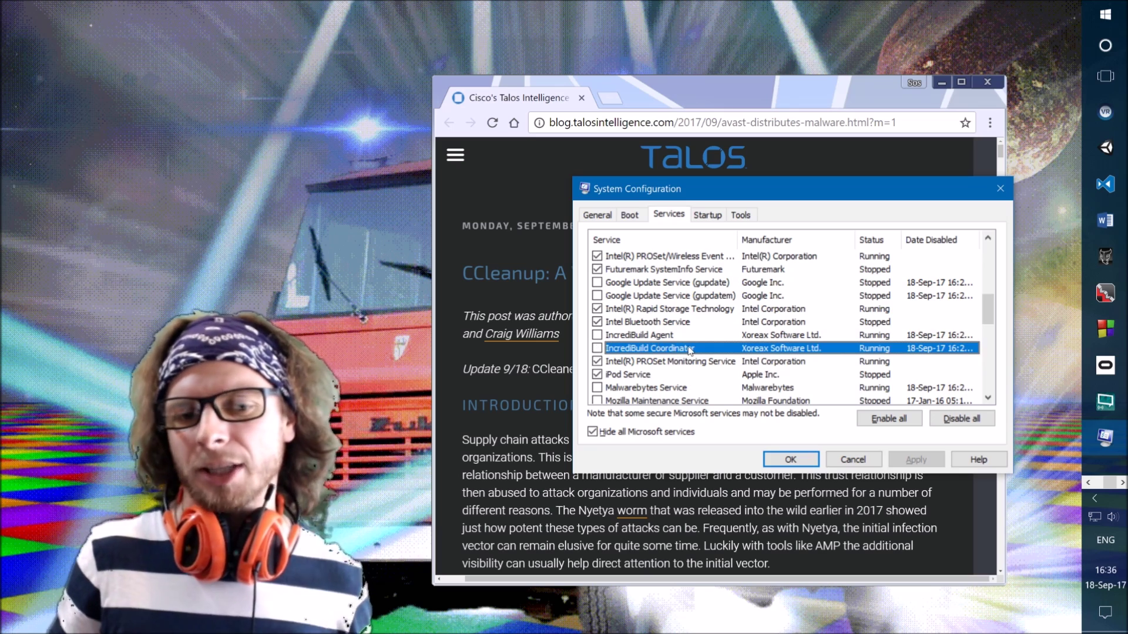
Select the stopped OMG TOTALLY MALWARE service at the list's end, then bring up Task Manager.
{"action": "scroll", "coordinate": [691, 351], "scroll_direction": "down", "scroll_amount": 3}
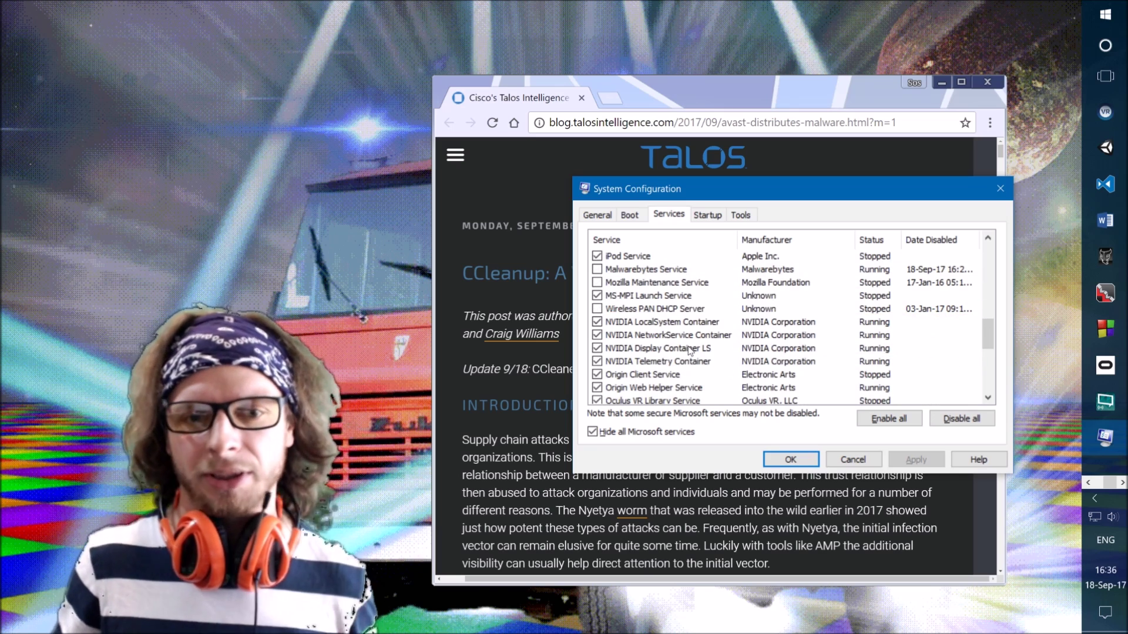
{"action": "scroll", "coordinate": [690, 351], "scroll_direction": "down", "scroll_amount": 3}
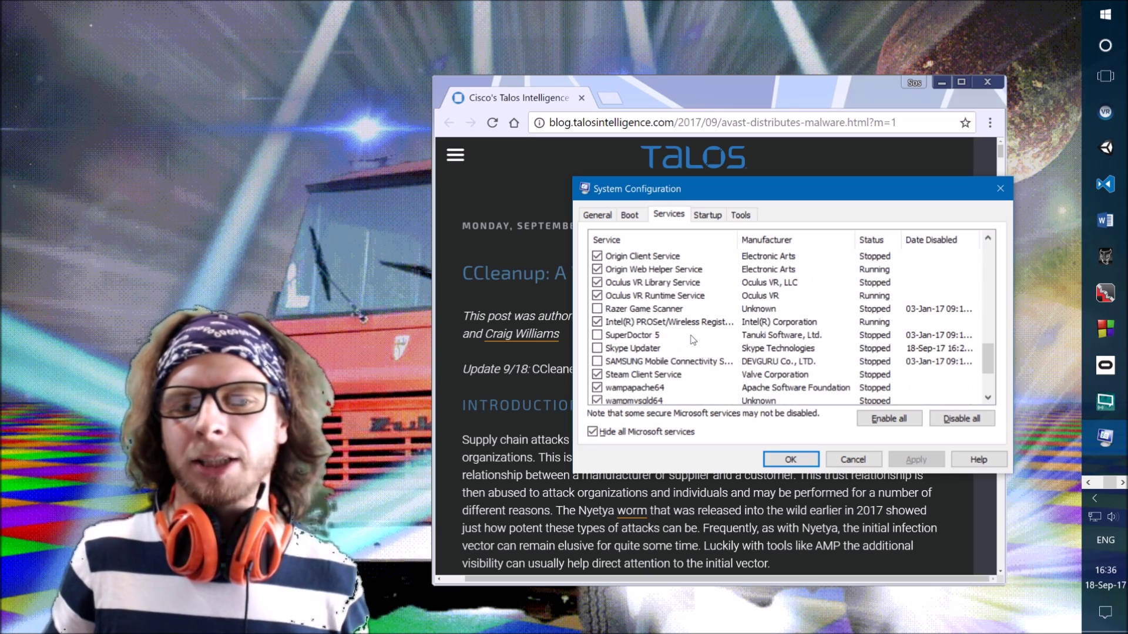
{"action": "scroll", "coordinate": [692, 339], "scroll_direction": "down", "scroll_amount": 2}
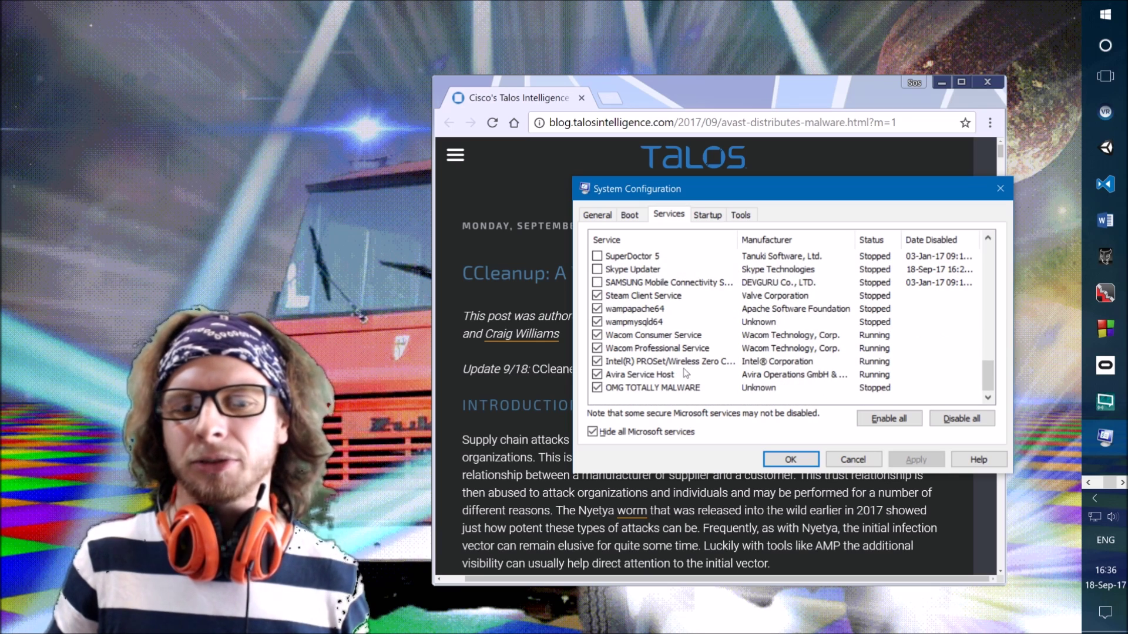
{"action": "left_click", "coordinate": [679, 389]}
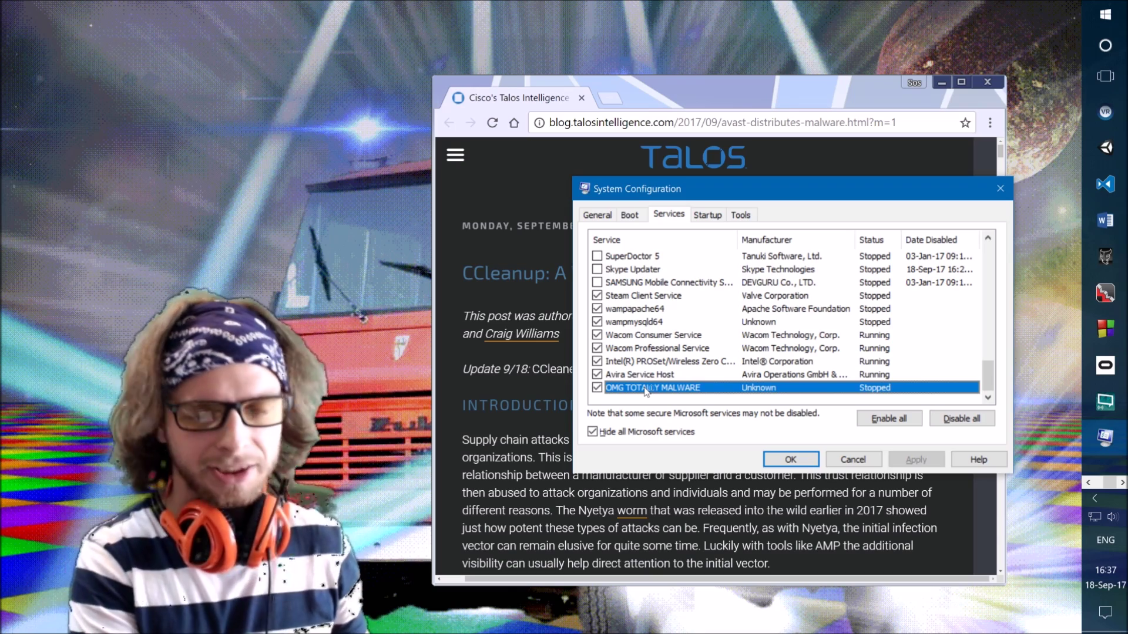
{"action": "key", "text": "ctrl+shift+Escape"}
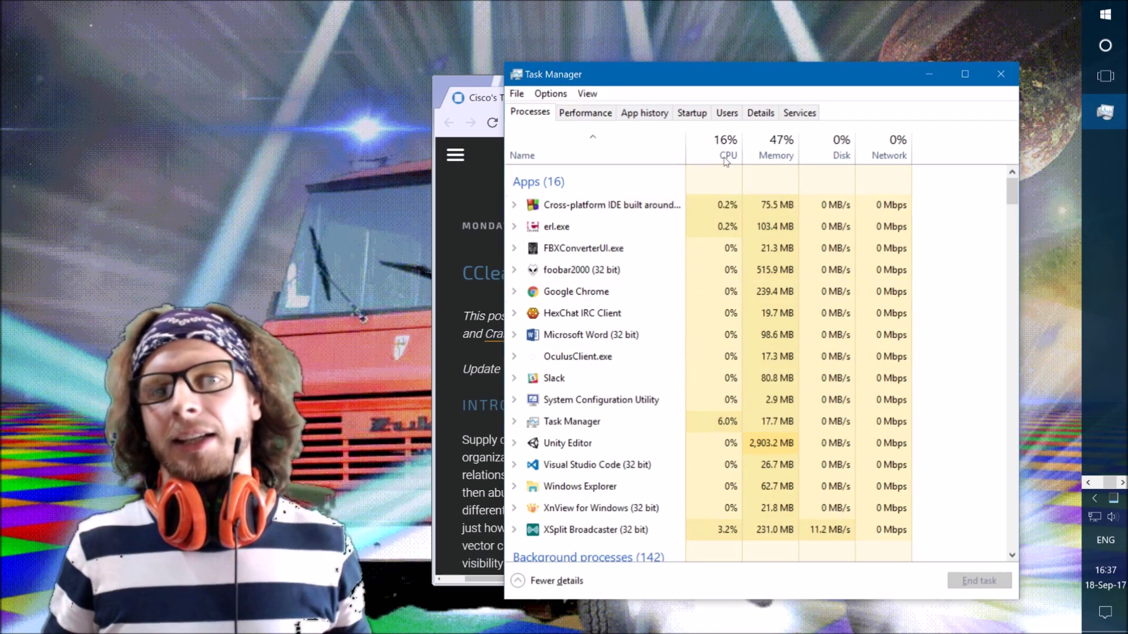
Find OMG TOTALLY MALWARE in Task Manager's Services list and search it online.
{"action": "left_click", "coordinate": [797, 113]}
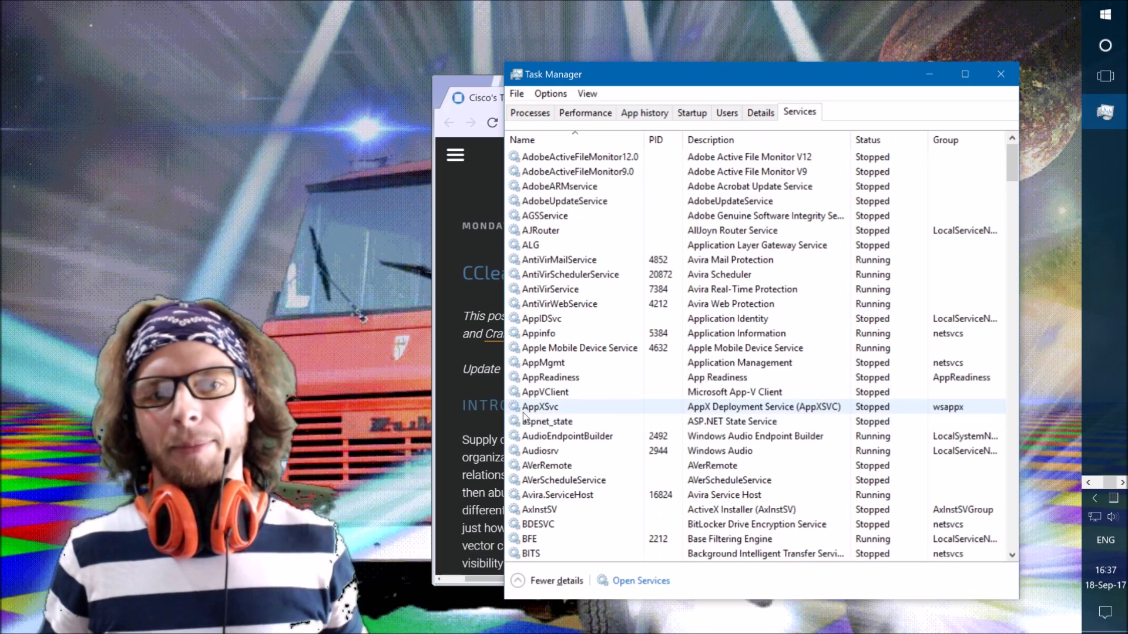
{"action": "left_click", "coordinate": [561, 411]}
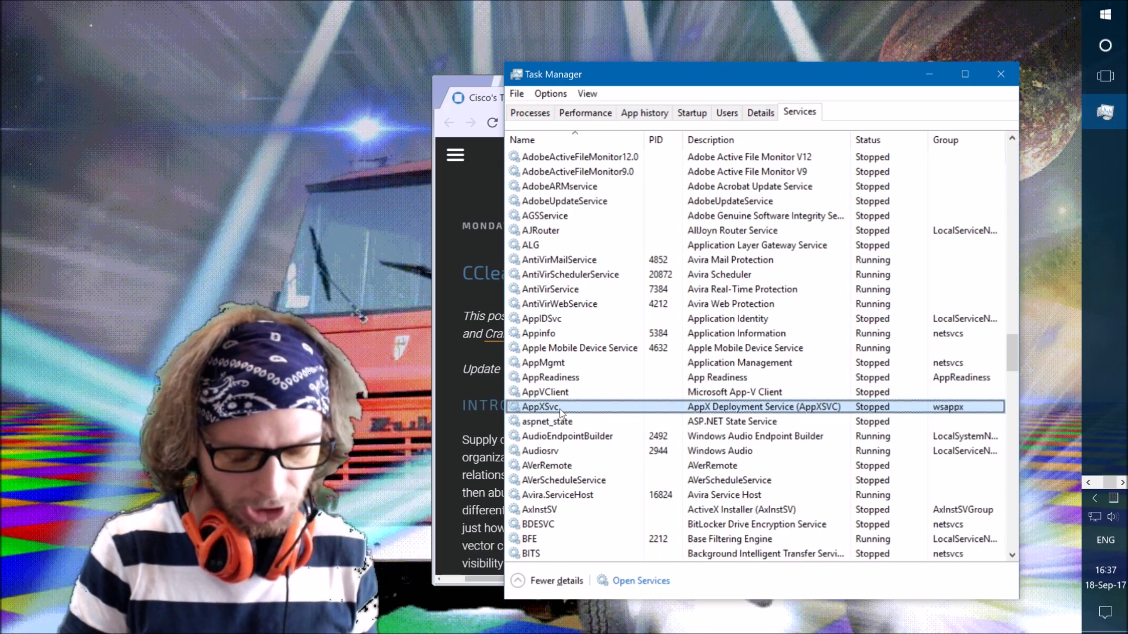
{"action": "key", "text": "o"}
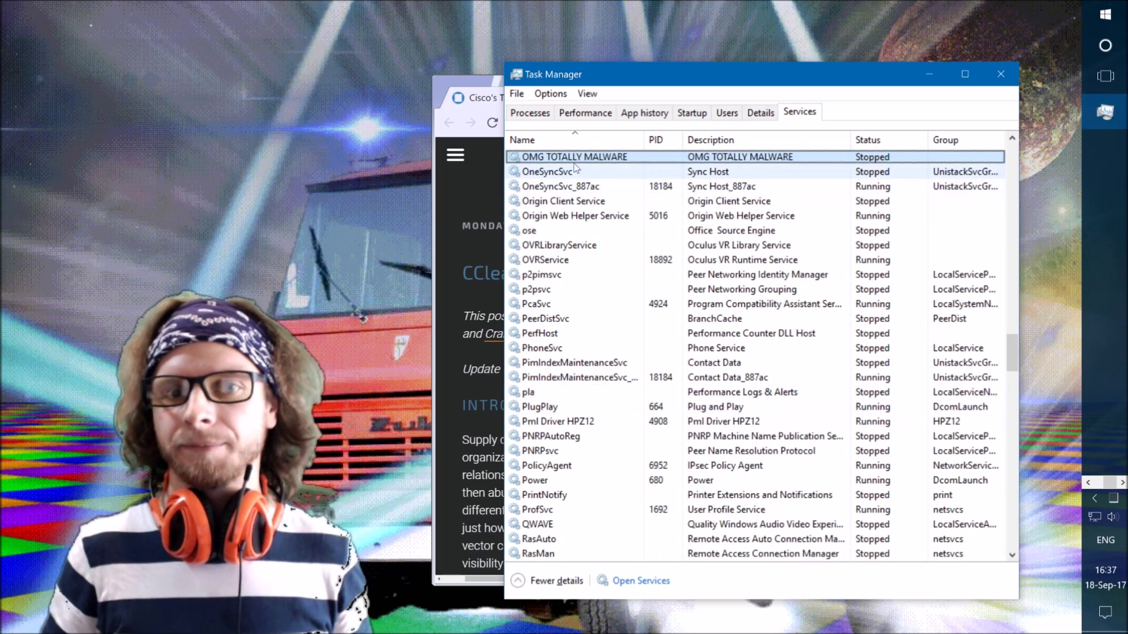
{"action": "right_click", "coordinate": [576, 157]}
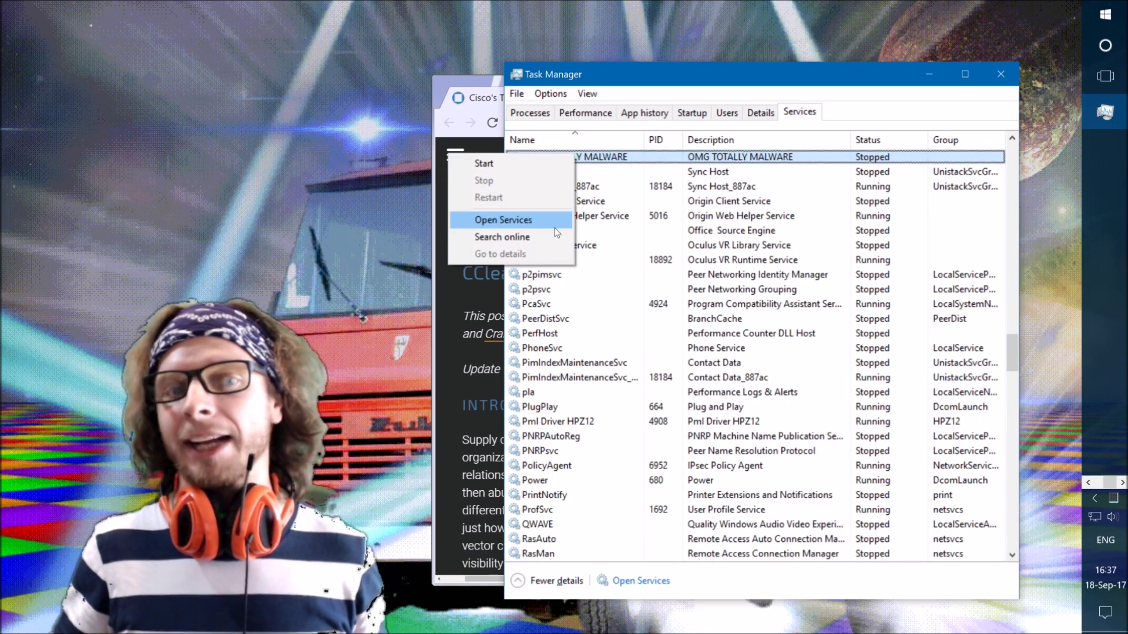
{"action": "left_click", "coordinate": [536, 243]}
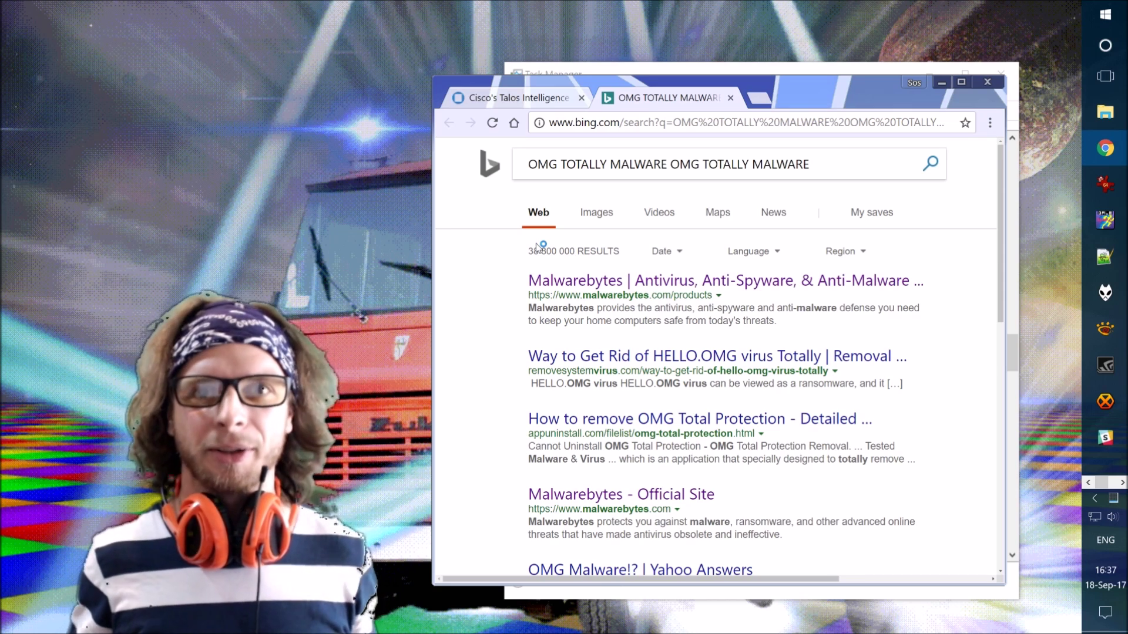
Close the web search and select the OneSyncSvc_887ac service in Task Manager.
{"action": "left_click", "coordinate": [731, 98]}
{"action": "left_click", "coordinate": [780, 71]}
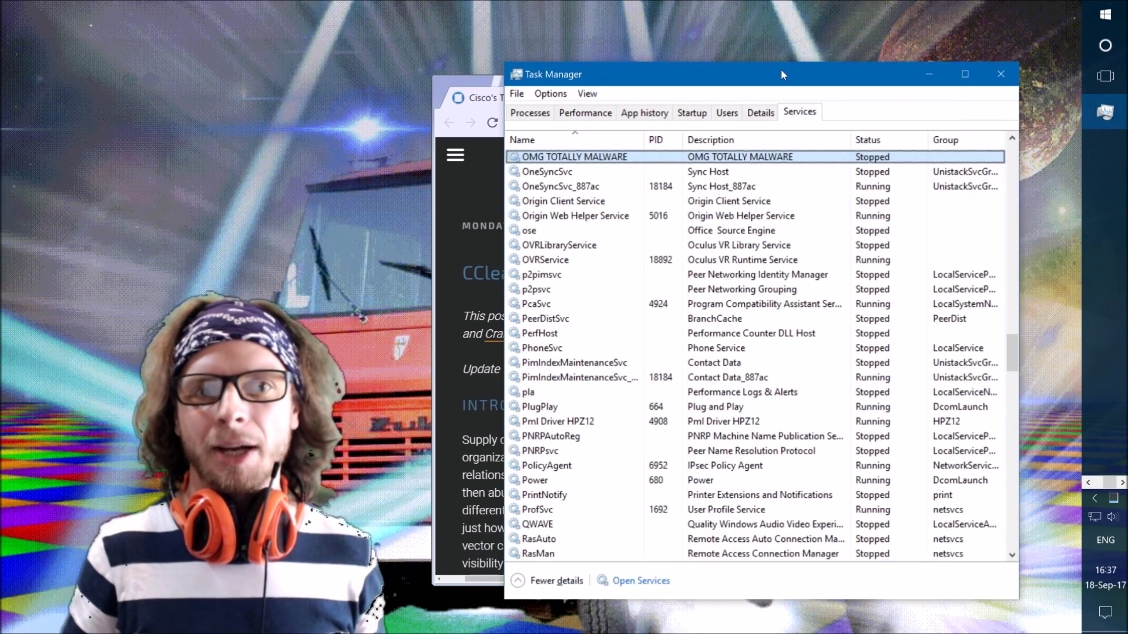
{"action": "left_click", "coordinate": [596, 187]}
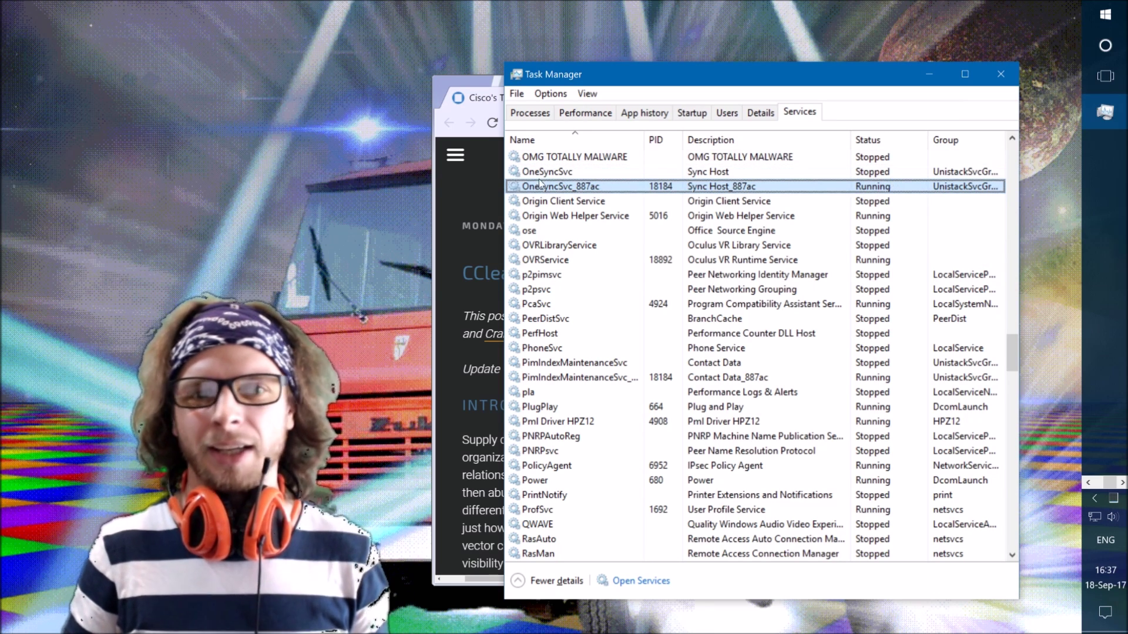
Search online for OneSyncSvc_887ac, trimming 'Sync Host_887ac' from the query.
{"action": "right_click", "coordinate": [566, 186]}
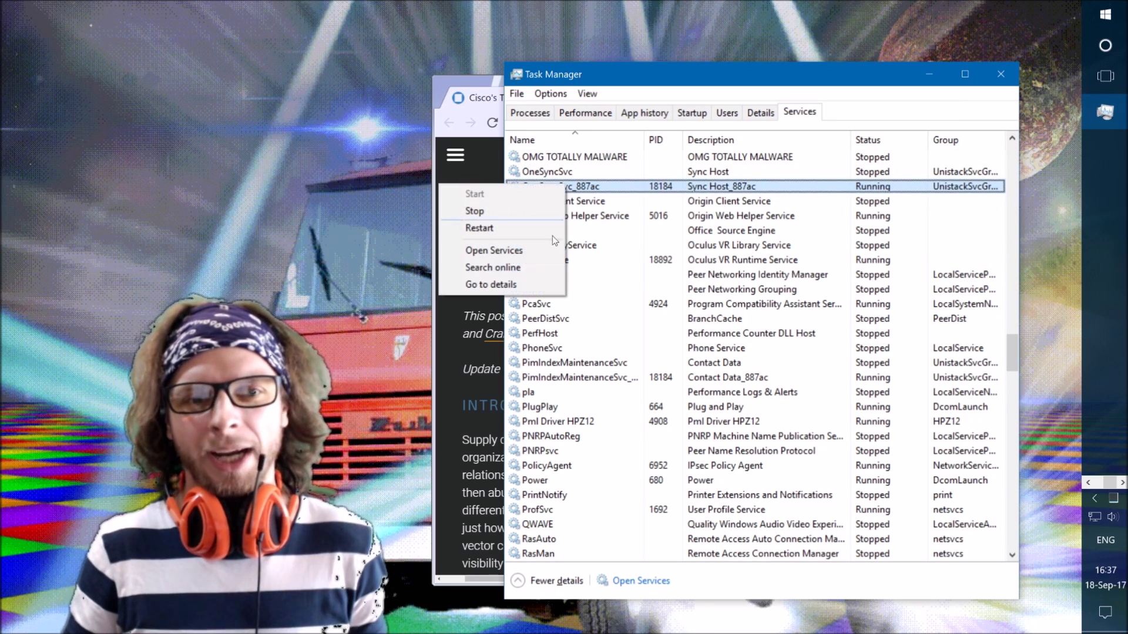
{"action": "left_click", "coordinate": [532, 268]}
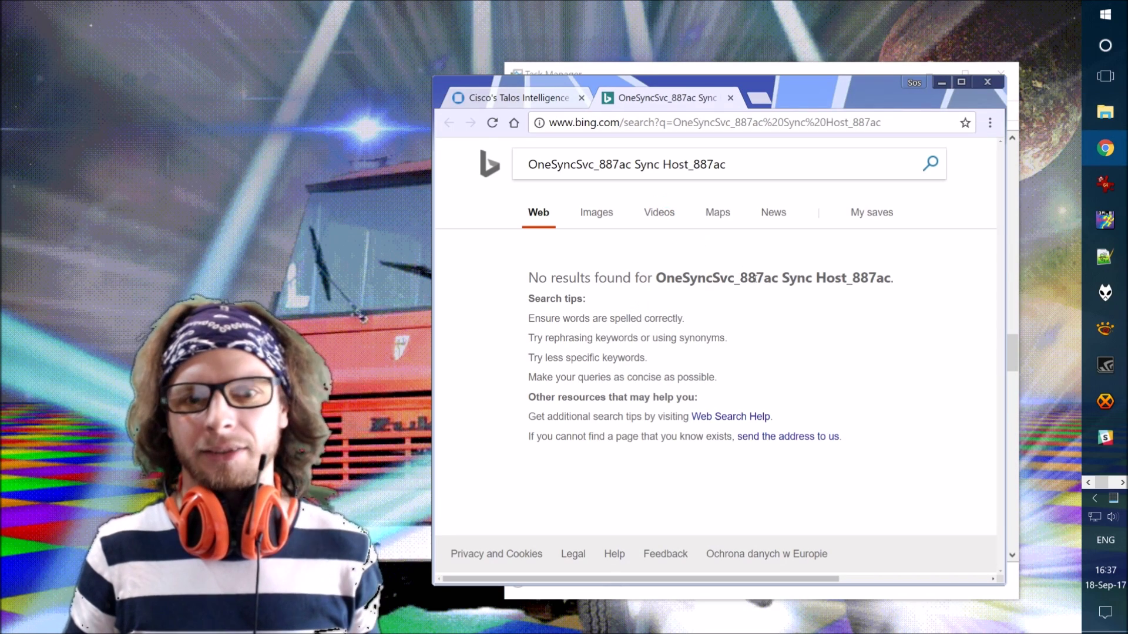
{"action": "left_click", "coordinate": [635, 164]}
{"action": "key", "text": "shift+End"}
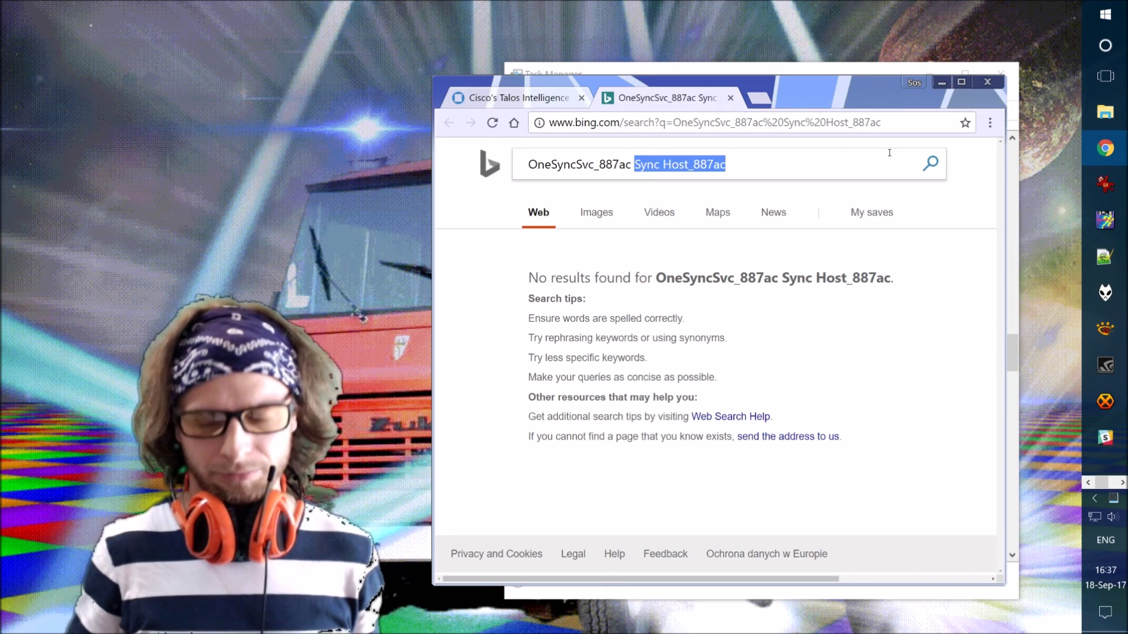
{"action": "key", "text": "BackSpace"}
{"action": "key", "text": "Return"}
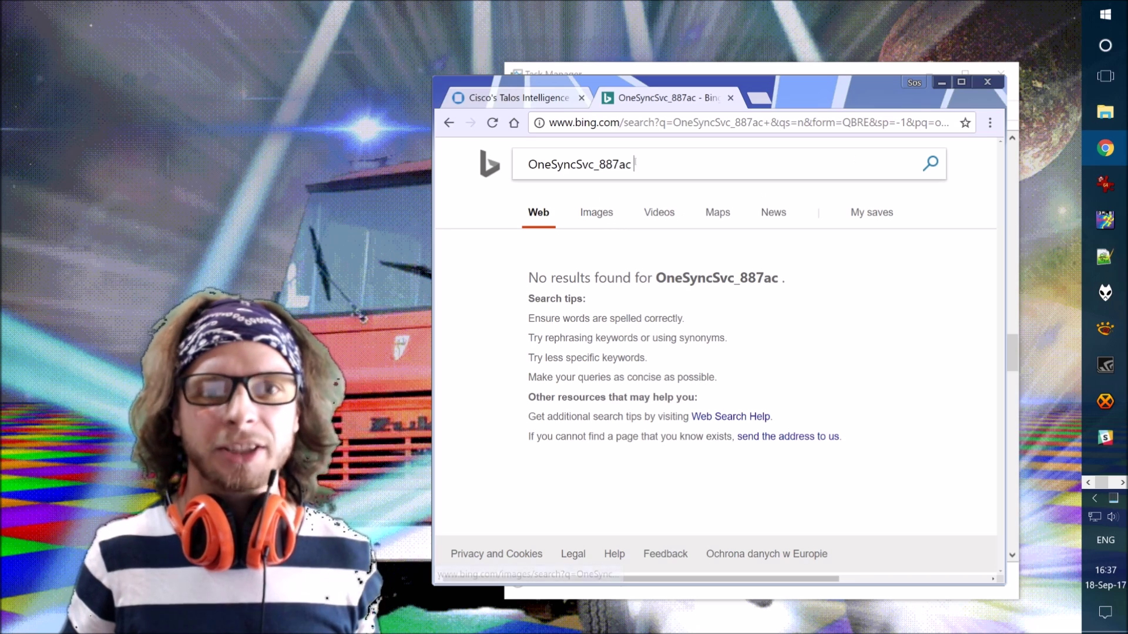
Run the OneSyncSvc_887ac query on google.com instead.
{"action": "key", "text": "ctrl+a"}
{"action": "key", "text": "ctrl+c"}
{"action": "left_click_drag", "start_coordinate": [579, 123], "coordinate": [613, 129]}
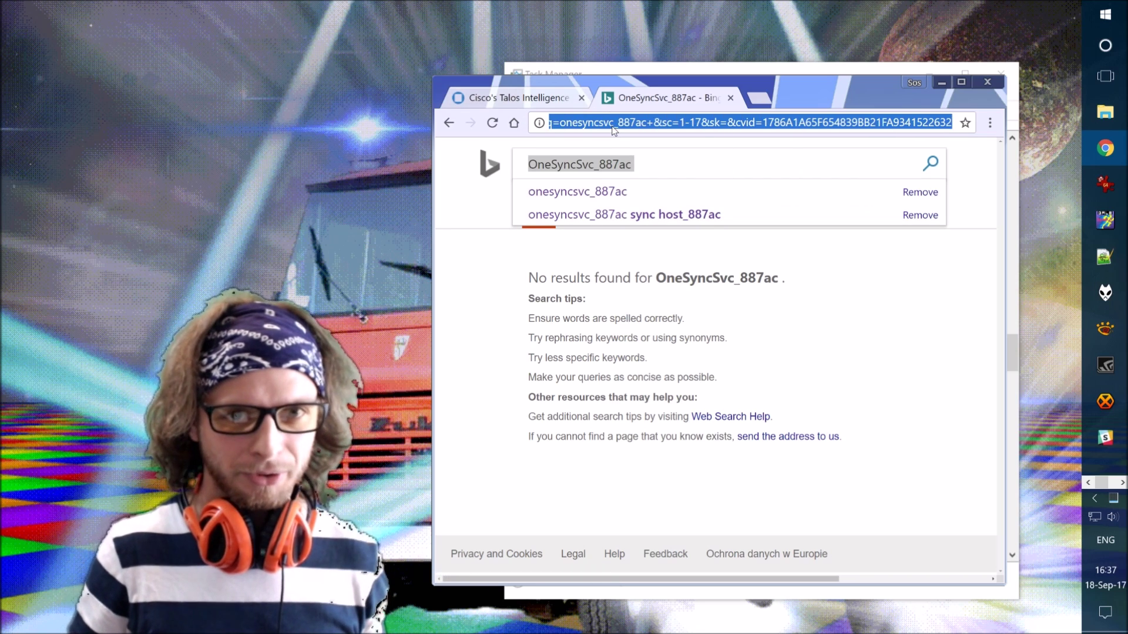
{"action": "left_click", "coordinate": [613, 124]}
{"action": "type", "text": "google.com"}
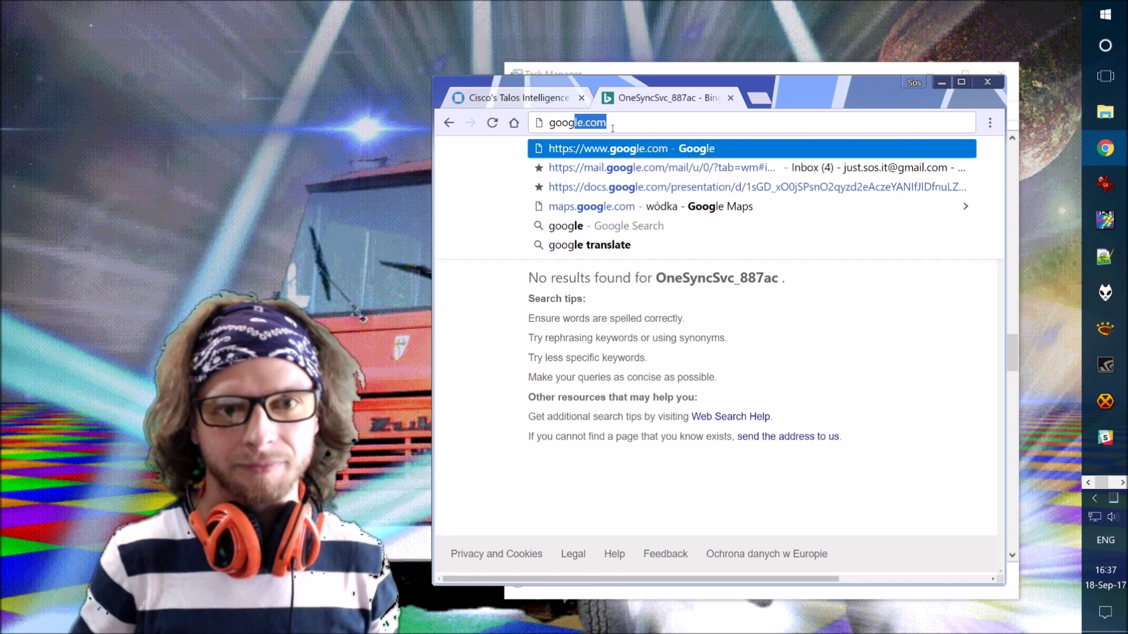
{"action": "key", "text": "Return"}
{"action": "key", "text": "ctrl+v"}
{"action": "key", "text": "Return"}
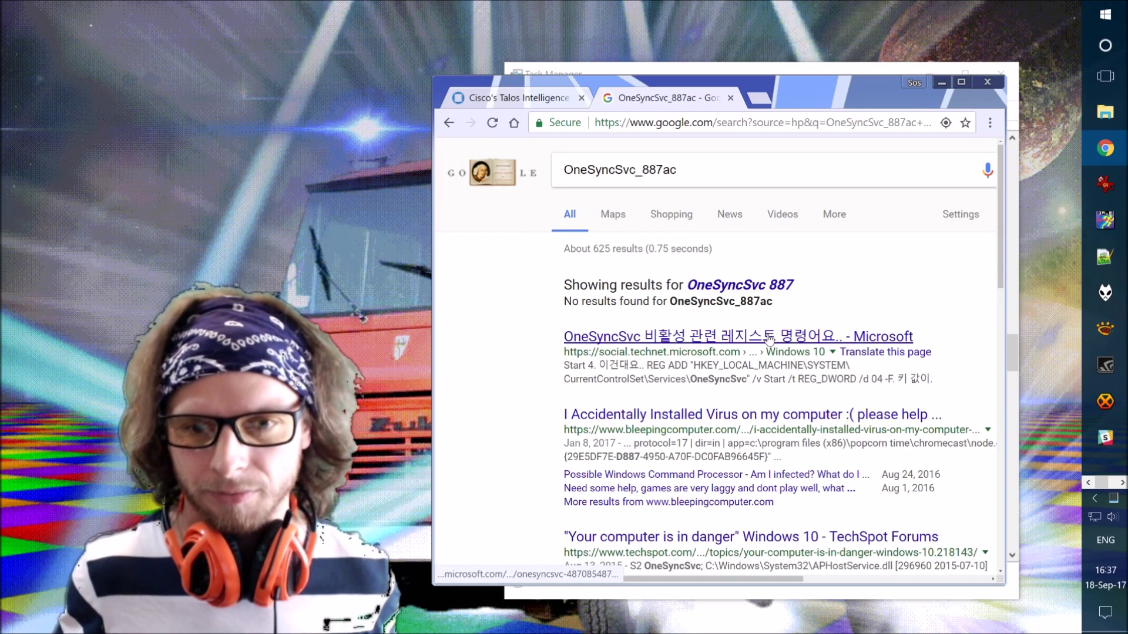
Narrow the Google search to OneSyncSvc and open the Sync Host service defaults page.
{"action": "left_click", "coordinate": [764, 170]}
{"action": "key", "text": "BackSpace"}
{"action": "key", "text": "BackSpace"}
{"action": "key", "text": "BackSpace"}
{"action": "key", "text": "BackSpace"}
{"action": "key", "text": "BackSpace"}
{"action": "key", "text": "BackSpace"}
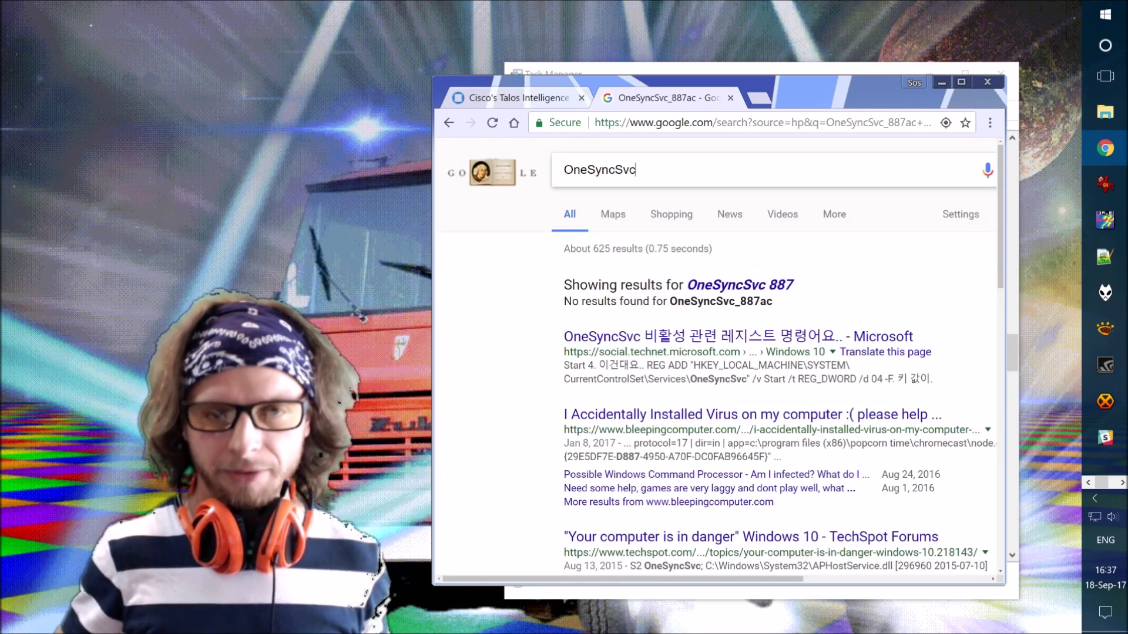
{"action": "key", "text": "Return"}
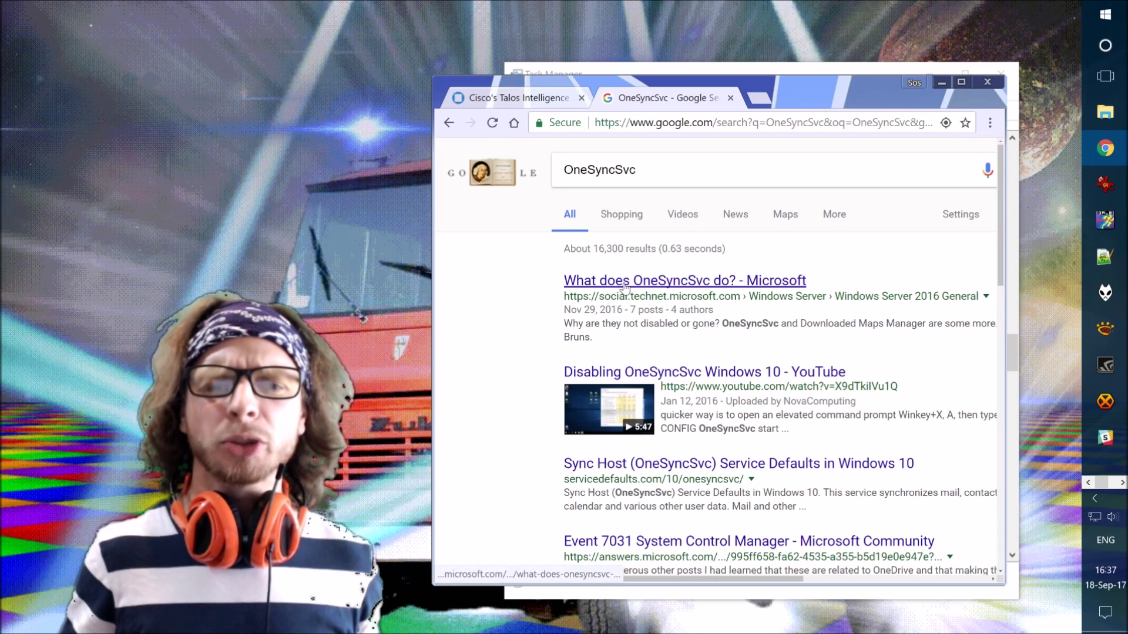
{"action": "left_click", "coordinate": [624, 282]}
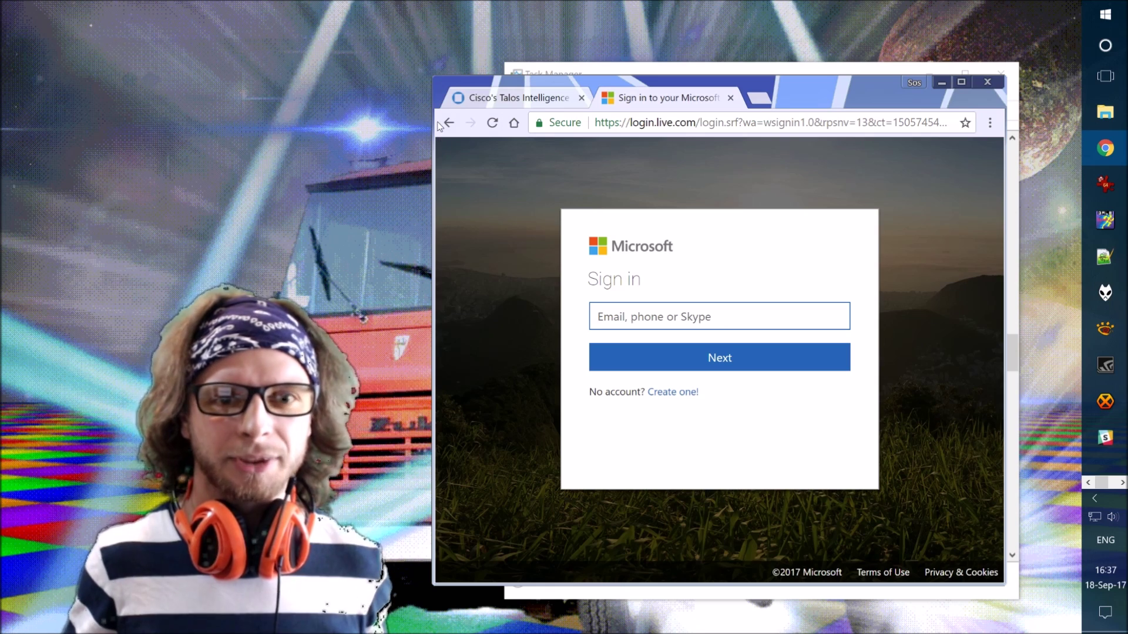
{"action": "left_click", "coordinate": [449, 123]}
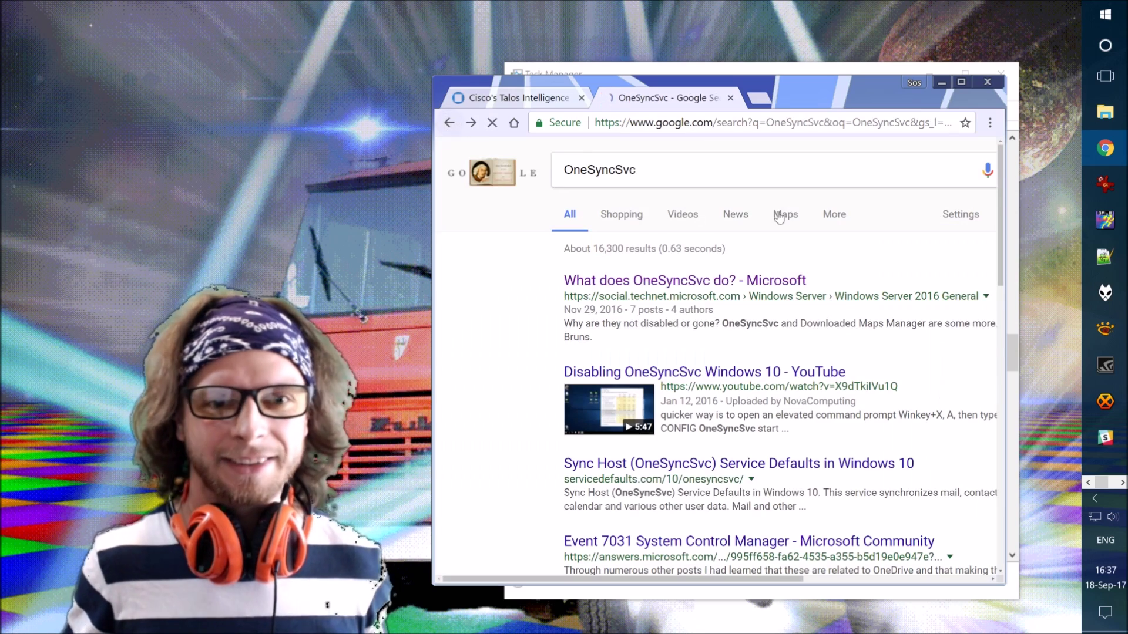
{"action": "left_click", "coordinate": [671, 469]}
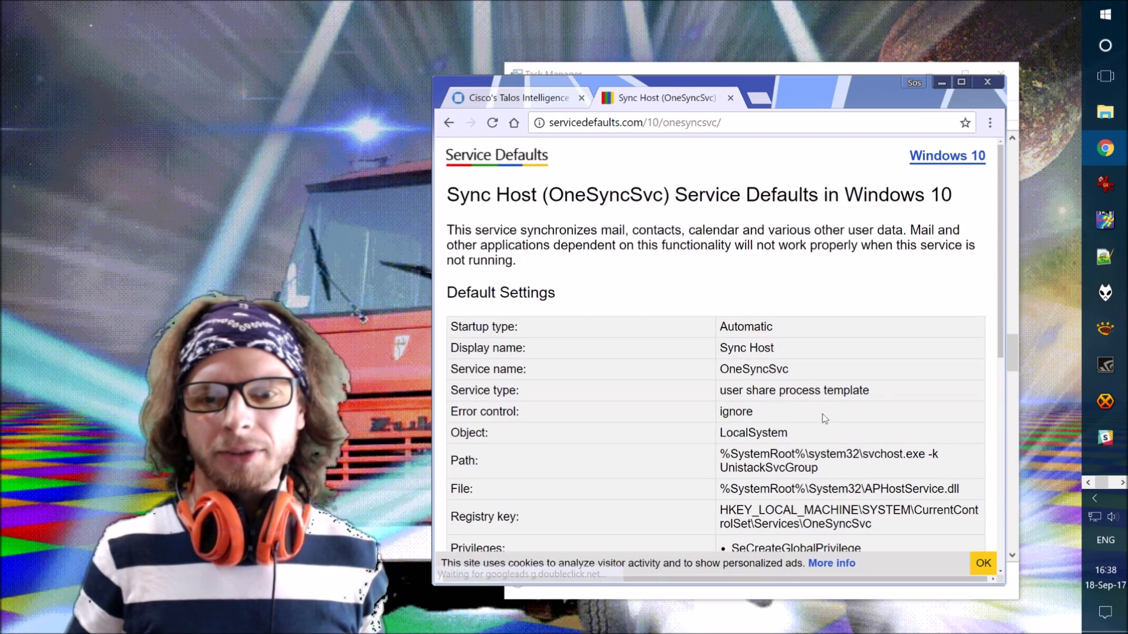
Highlight UnistackSvcGroup in the service path, then return to Task Manager.
{"action": "scroll", "coordinate": [825, 418], "scroll_direction": "down", "scroll_amount": 1}
{"action": "double_click", "coordinate": [735, 387]}
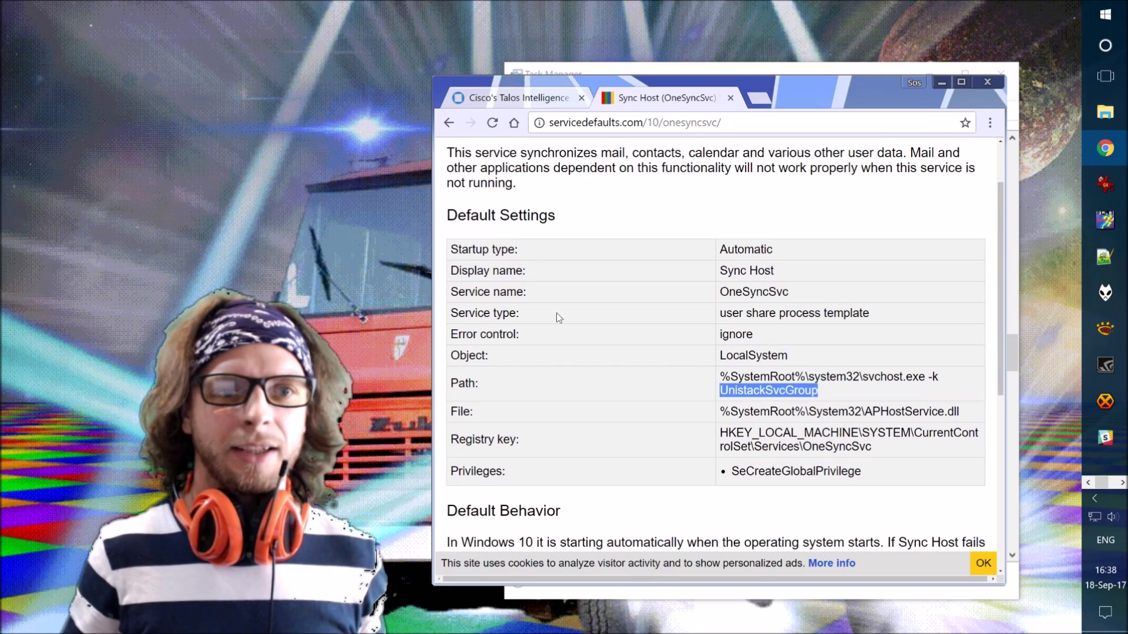
{"action": "scroll", "coordinate": [556, 312], "scroll_direction": "up", "scroll_amount": 1}
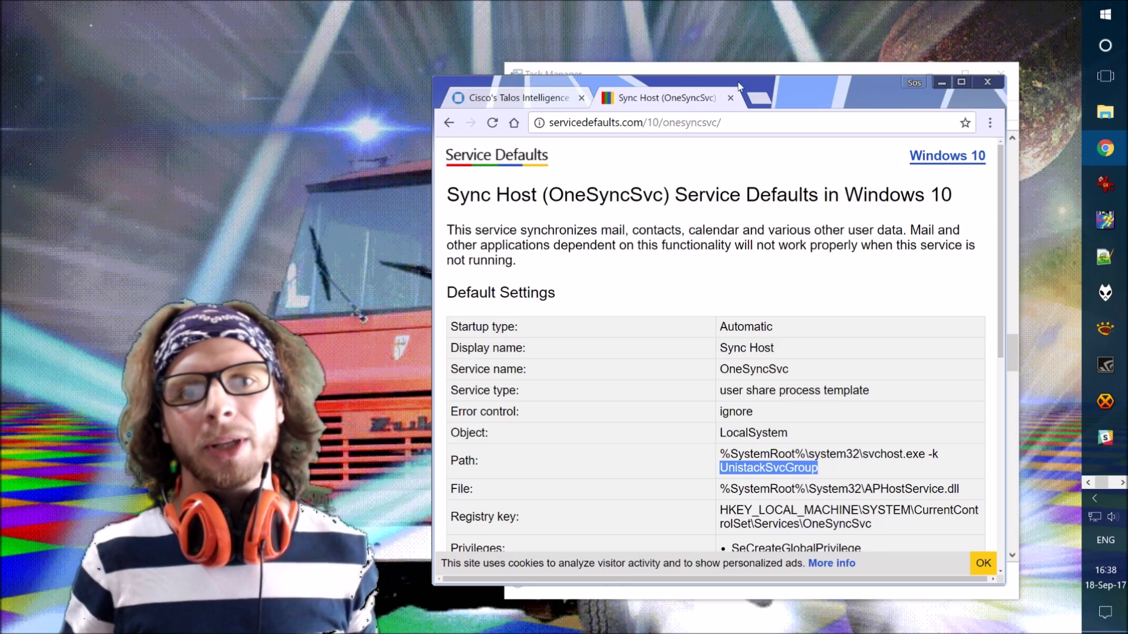
{"action": "left_click", "coordinate": [699, 72]}
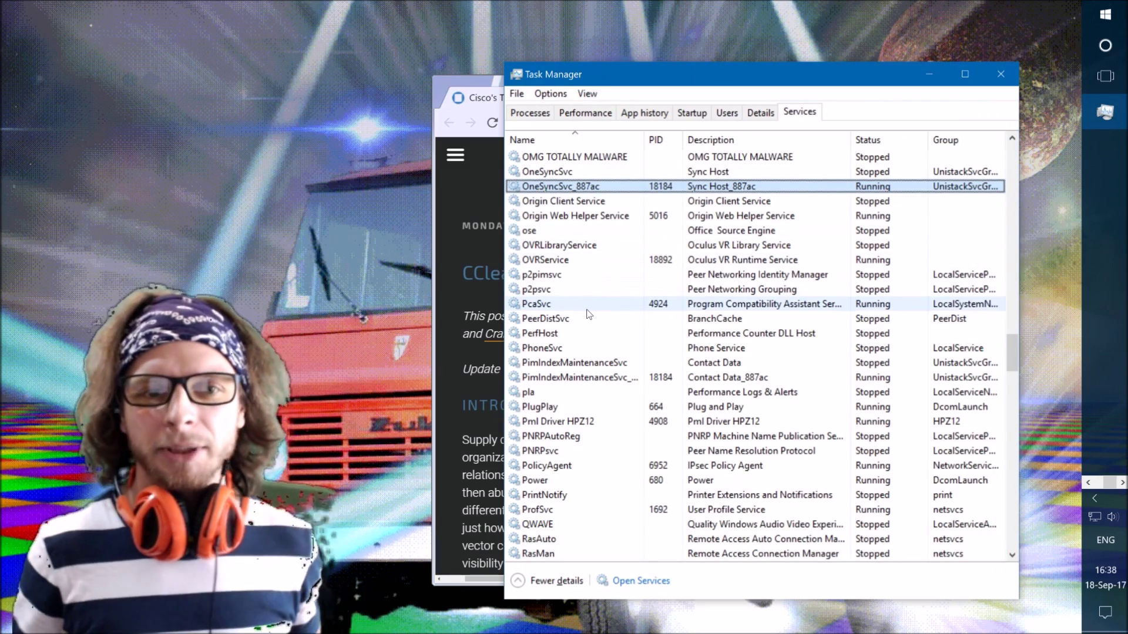
Open the Services console from OMG TOTALLY MALWARE's menu and select that service there.
{"action": "left_click", "coordinate": [567, 164]}
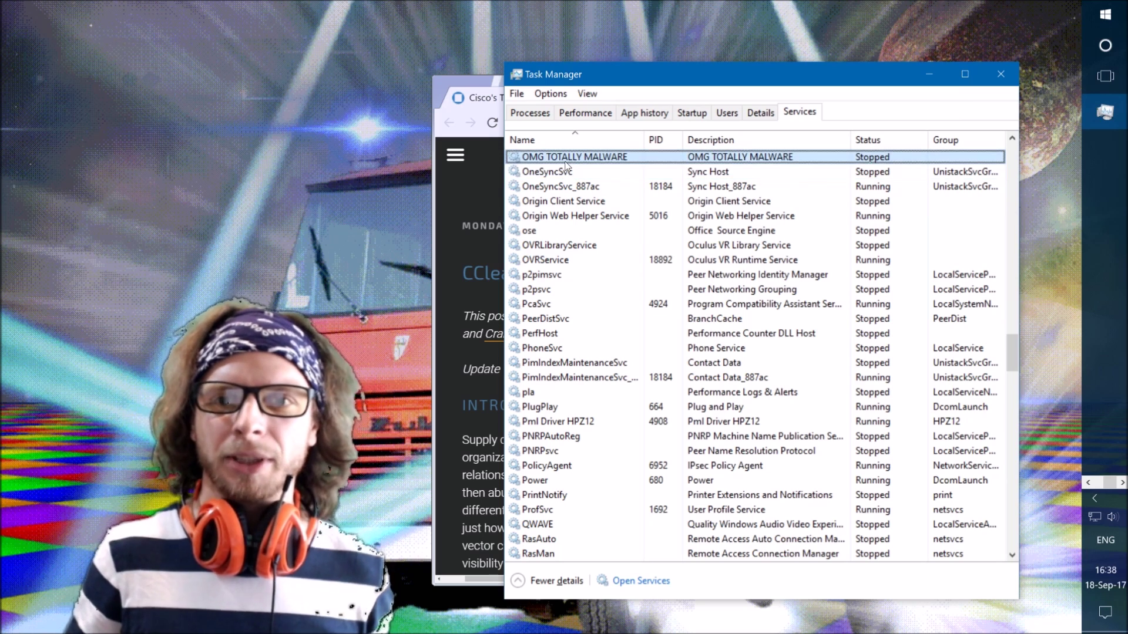
{"action": "right_click", "coordinate": [569, 162]}
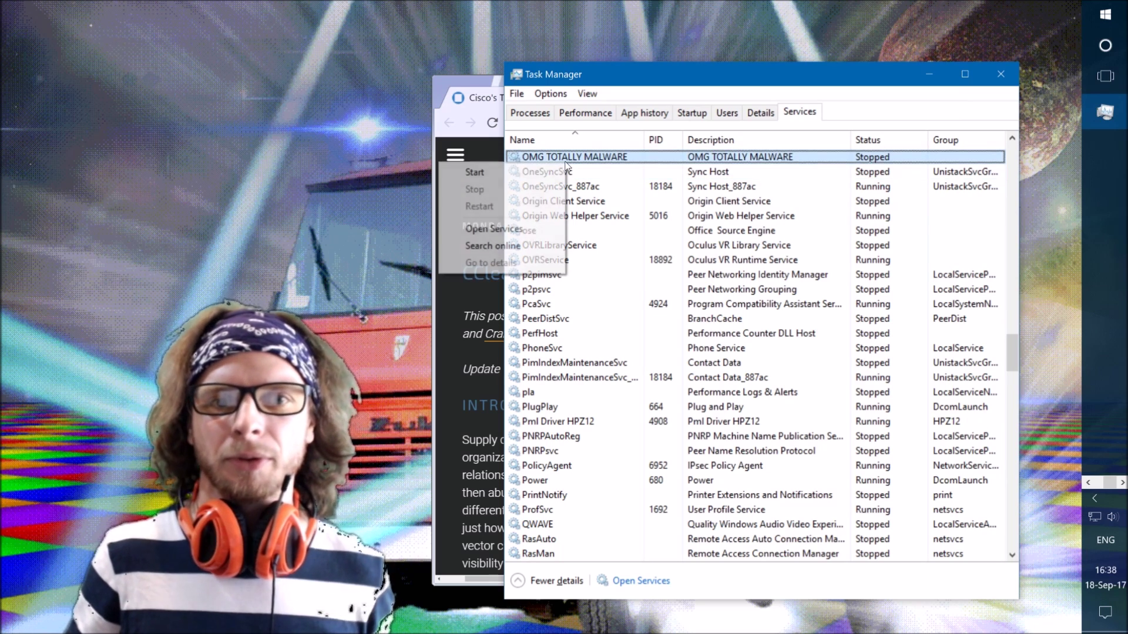
{"action": "left_click", "coordinate": [537, 233]}
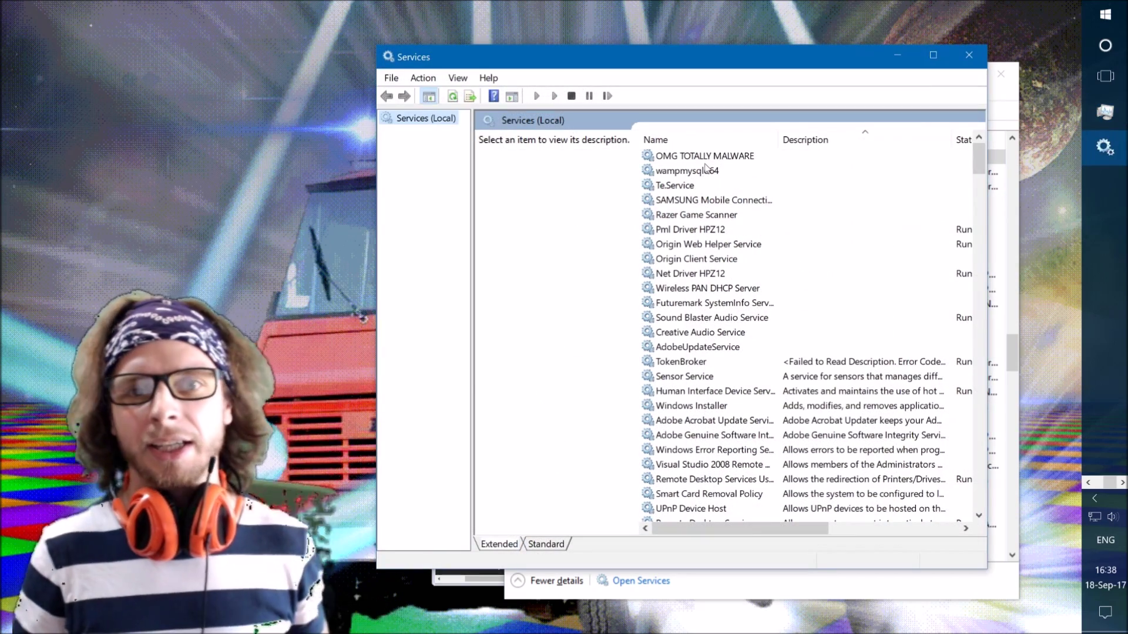
{"action": "left_click", "coordinate": [701, 157]}
Open OMG TOTALLY MALWARE's properties and select its executable path c:\code\c\nothing.exe.
{"action": "right_click", "coordinate": [700, 157]}
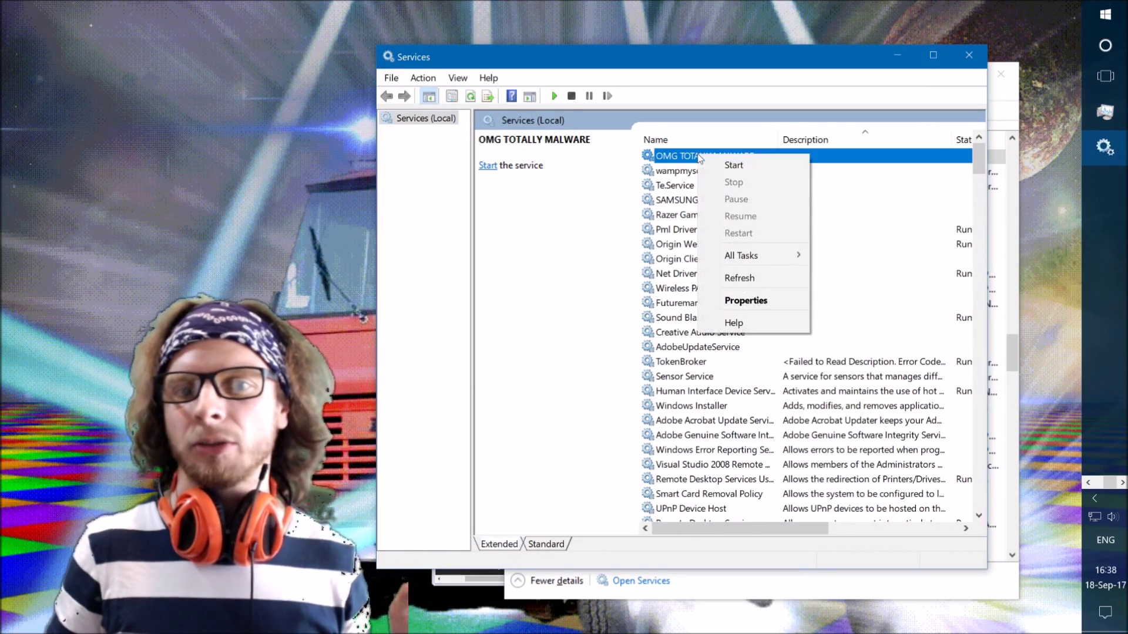
{"action": "left_click", "coordinate": [774, 300]}
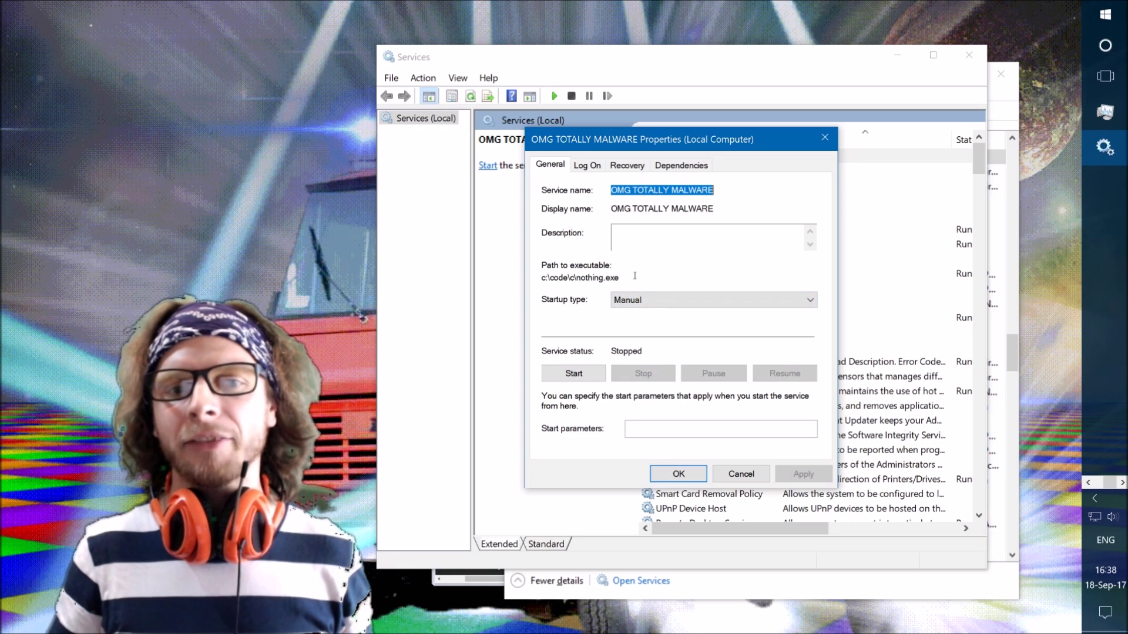
{"action": "left_click_drag", "start_coordinate": [618, 277], "coordinate": [541, 277]}
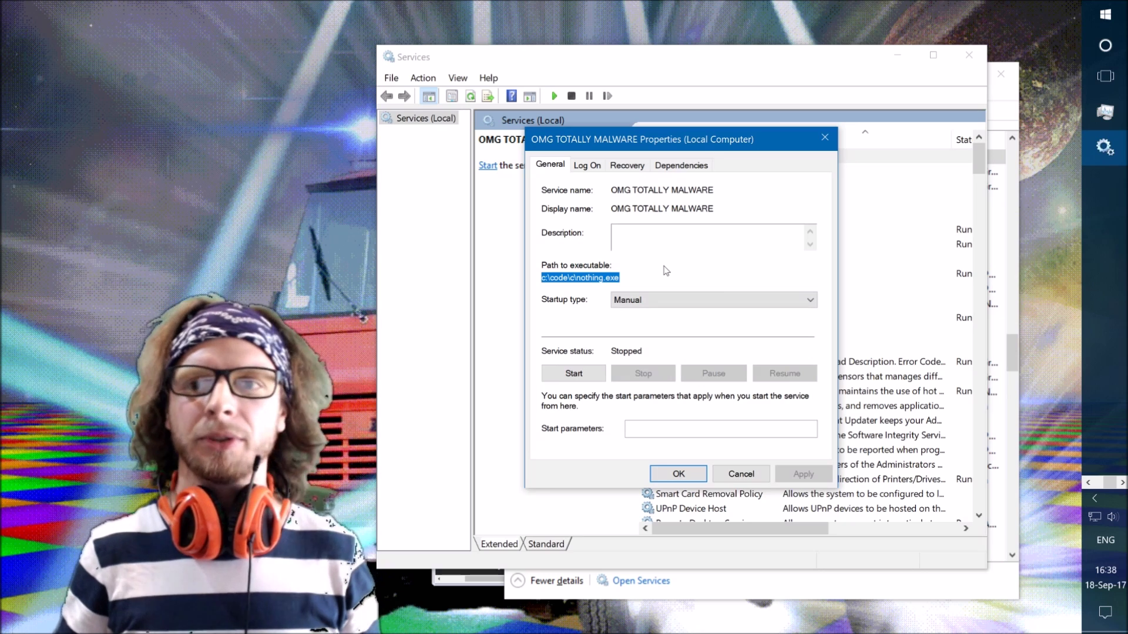
{"action": "left_click", "coordinate": [1092, 493]}
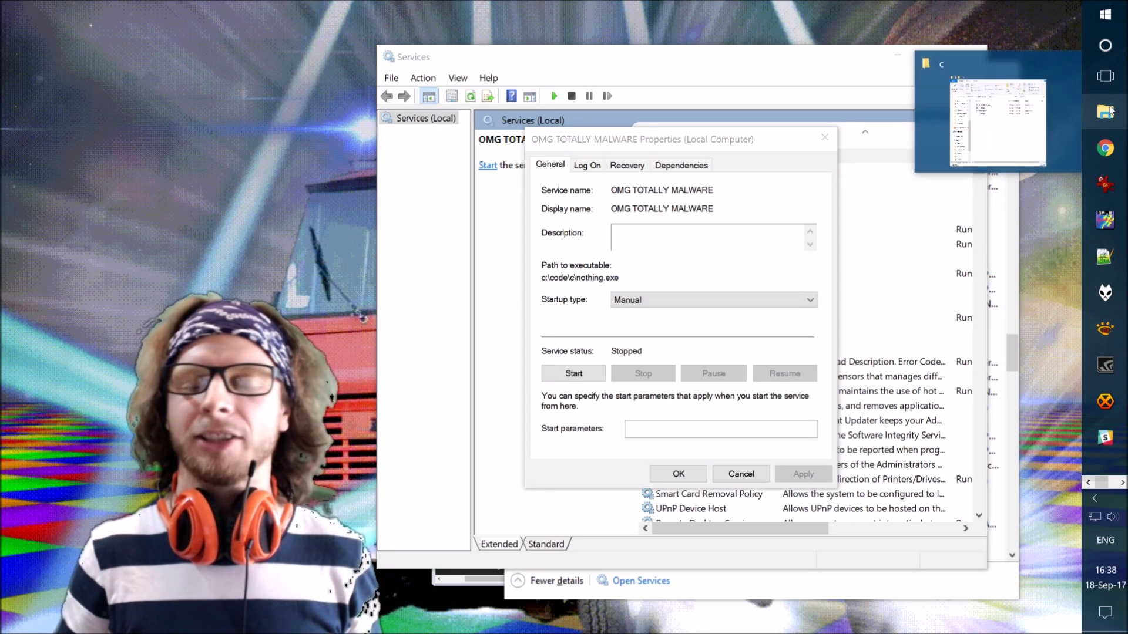
In C:\code\c, try deleting nothing.exe but decline the permanent-delete prompt.
{"action": "left_click", "coordinate": [1111, 110]}
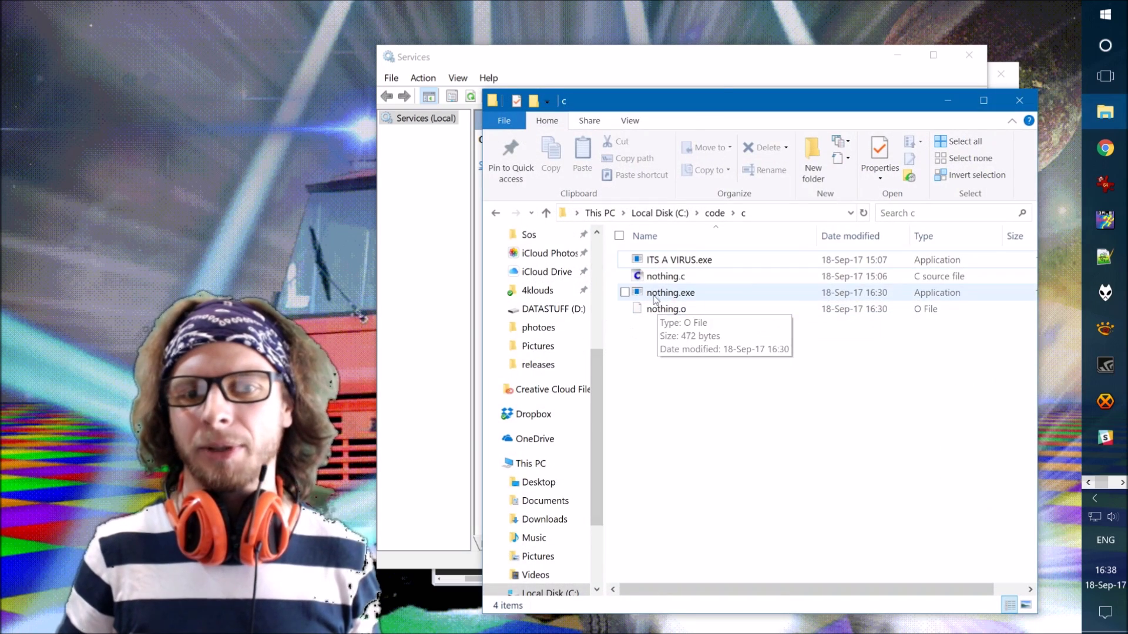
{"action": "left_click", "coordinate": [655, 297]}
{"action": "right_click", "coordinate": [676, 296]}
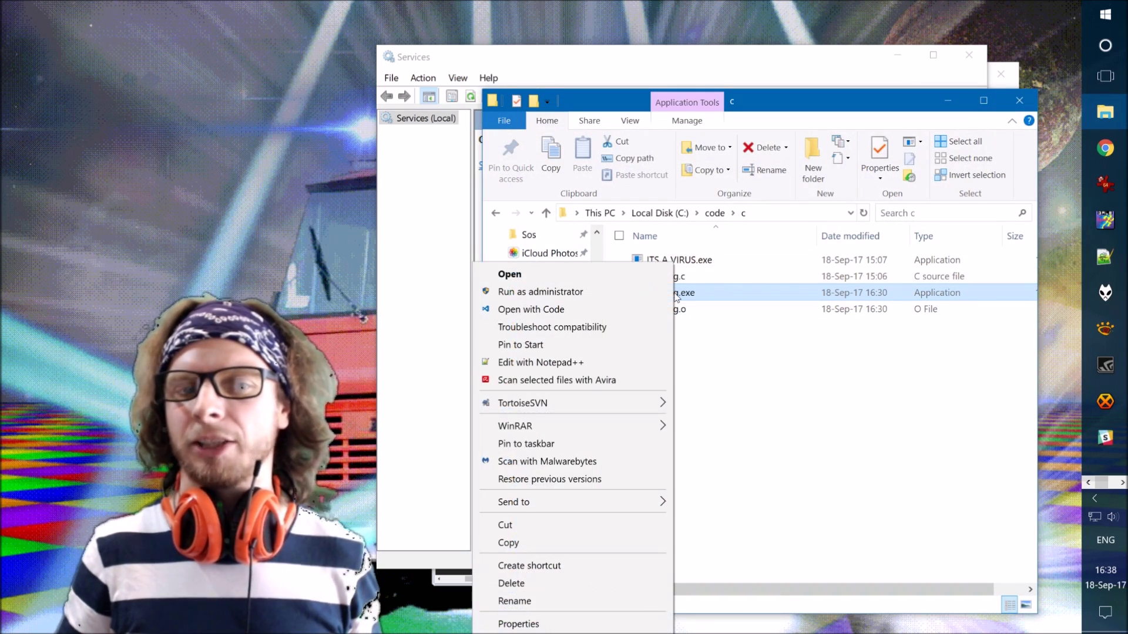
{"action": "left_click", "coordinate": [555, 583]}
{"action": "left_click_drag", "start_coordinate": [566, 238], "coordinate": [934, 250]}
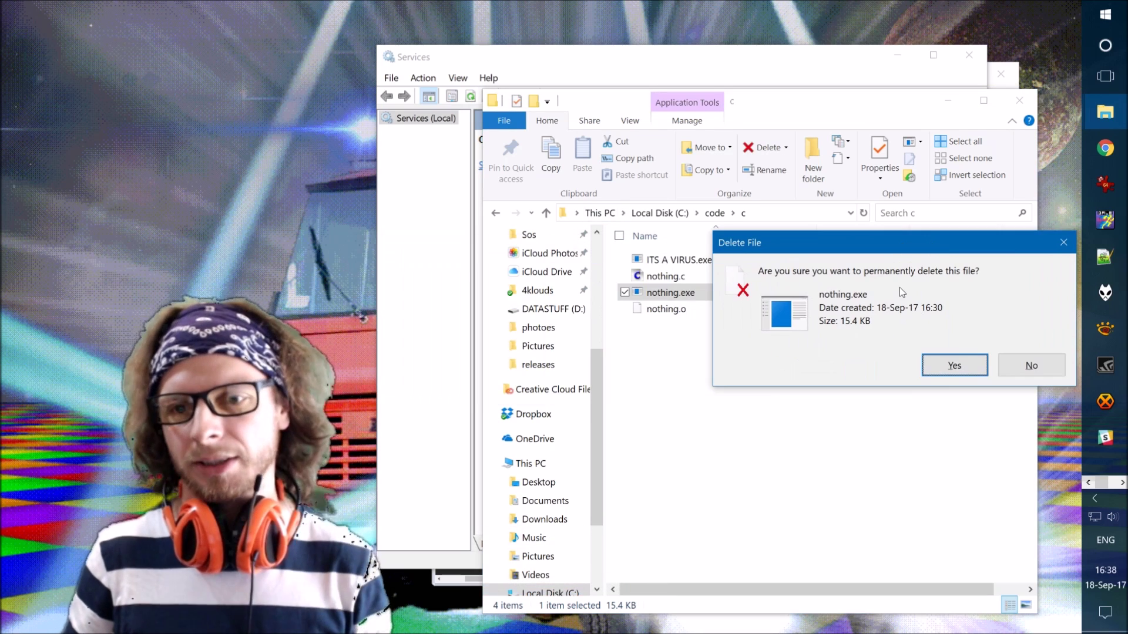
{"action": "left_click", "coordinate": [1031, 366]}
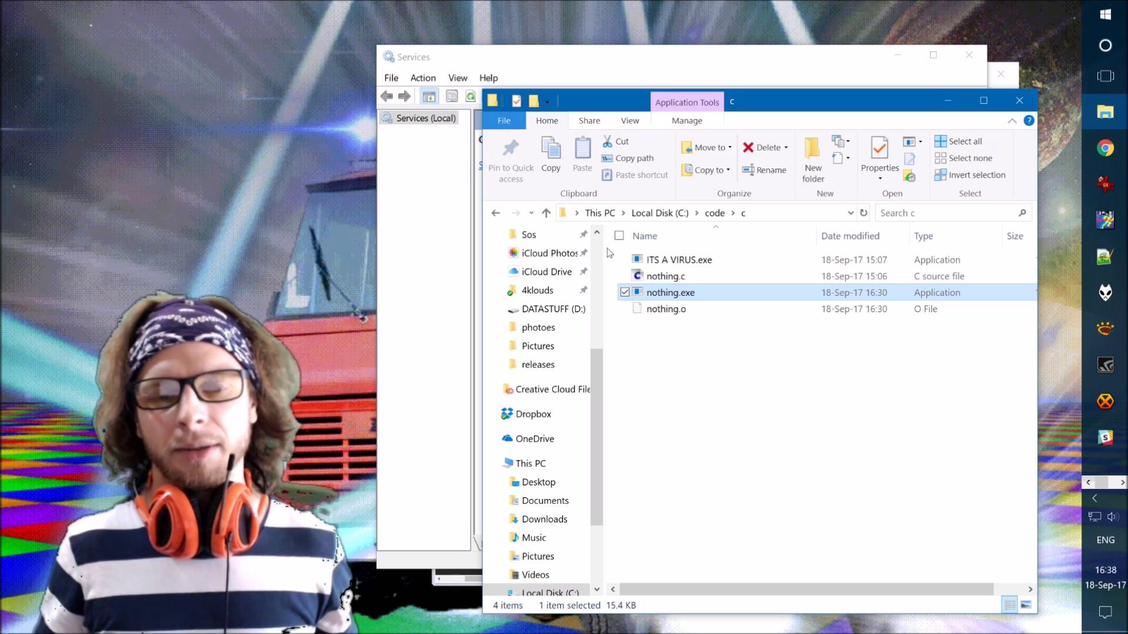
Rename nothing.exe to 'hjiopasdfghuksfghuio;sedrghuo', dropping the .exe extension.
{"action": "key", "text": "F2"}
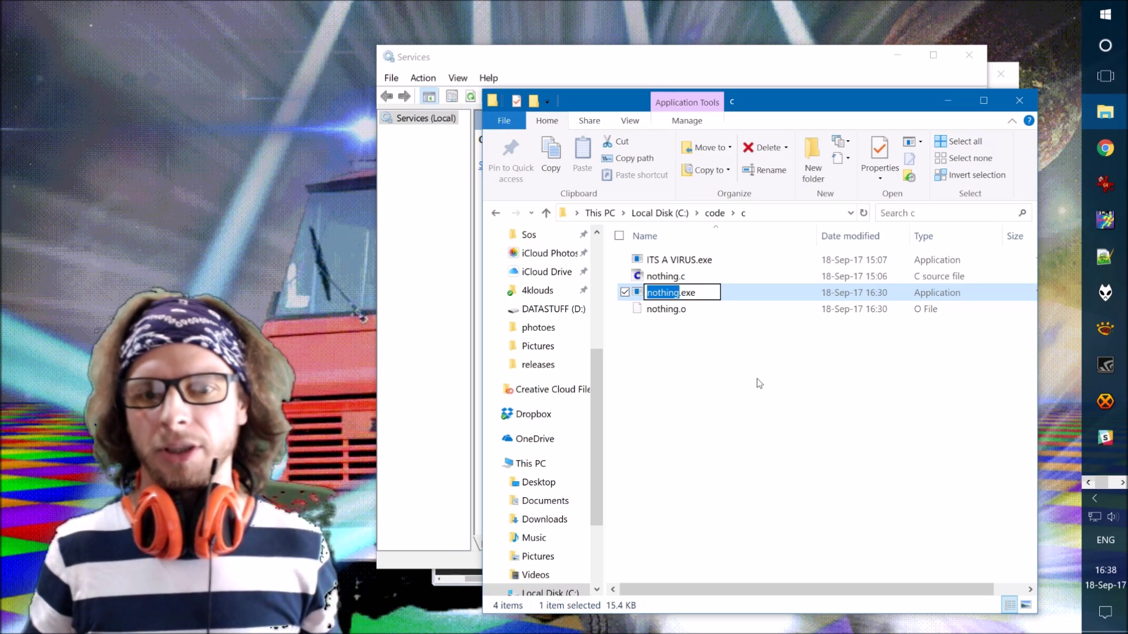
{"action": "type", "text": "hjiopasdfghuksfghuio;"}
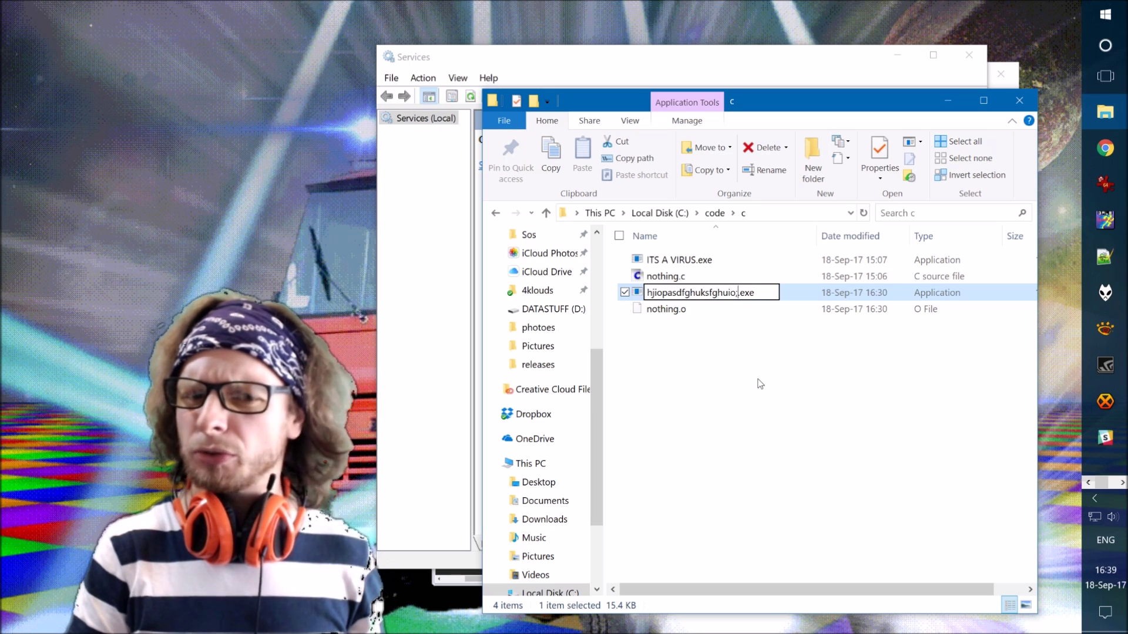
{"action": "type", "text": "sedrghuo"}
{"action": "key", "text": "shift+End"}
{"action": "key", "text": "Delete"}
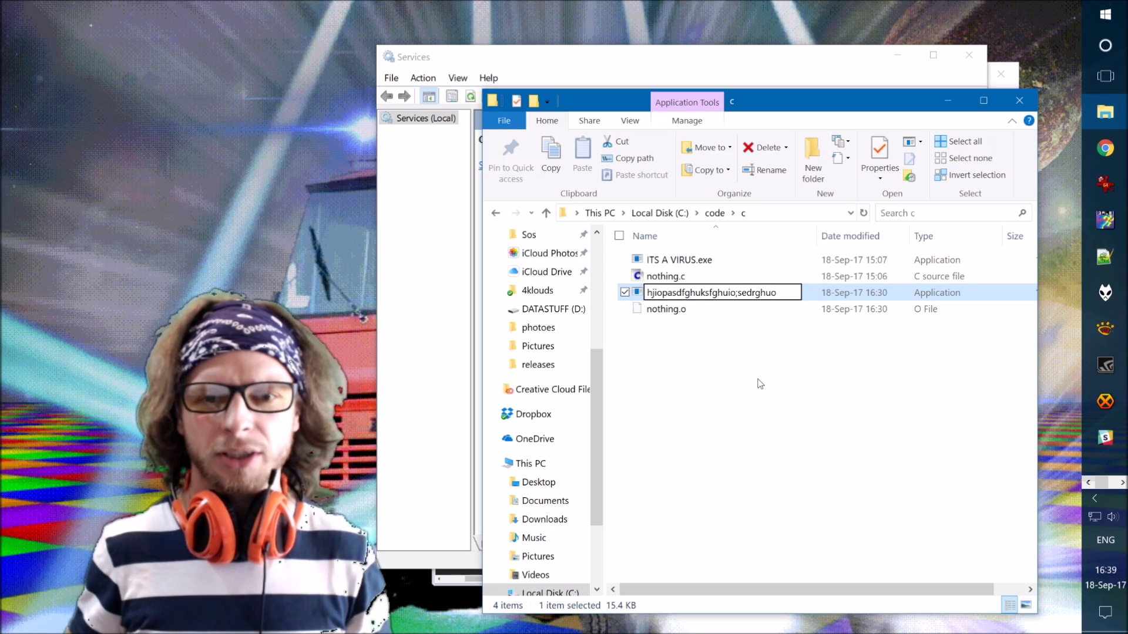
{"action": "key", "text": "Return"}
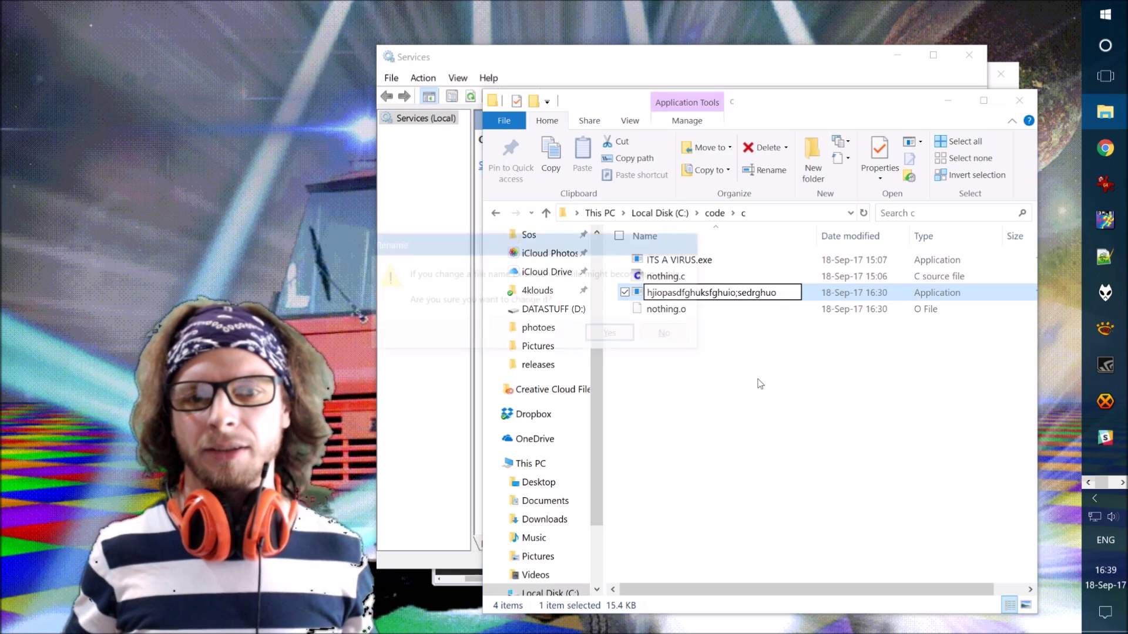
{"action": "key", "text": "Return"}
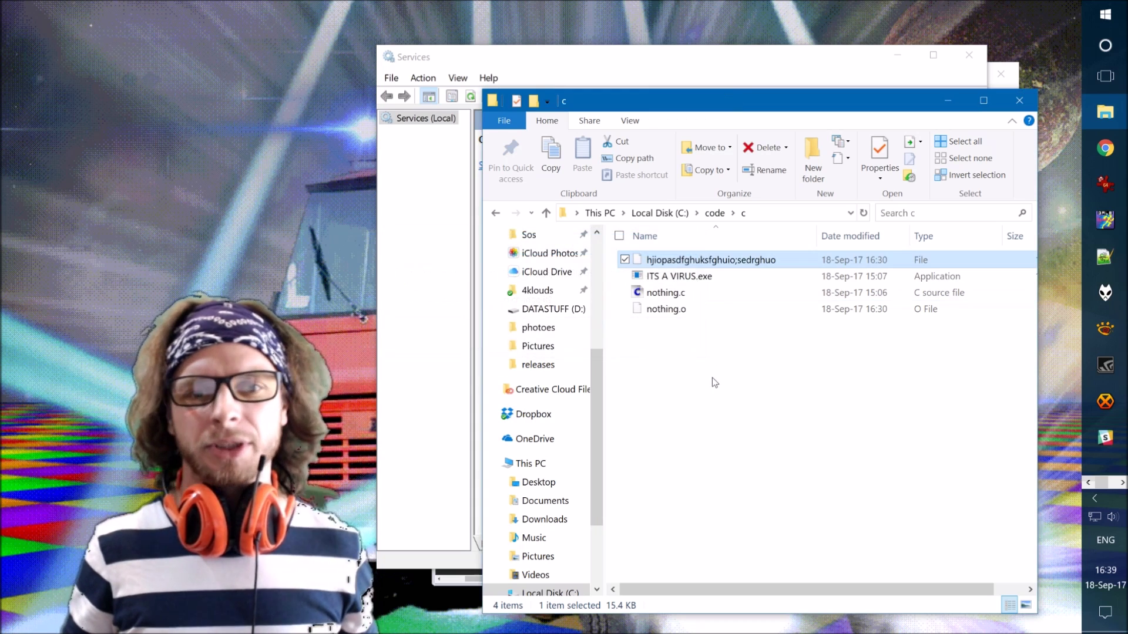
{"action": "left_click", "coordinate": [752, 341]}
{"action": "left_click", "coordinate": [763, 260]}
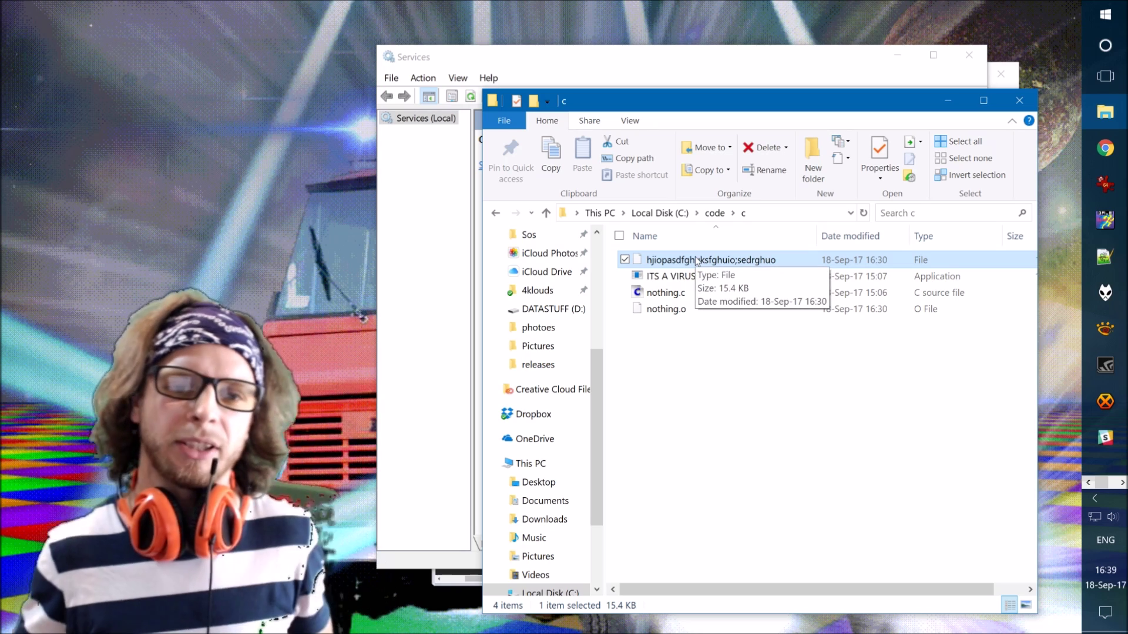
{"action": "left_click", "coordinate": [948, 99]}
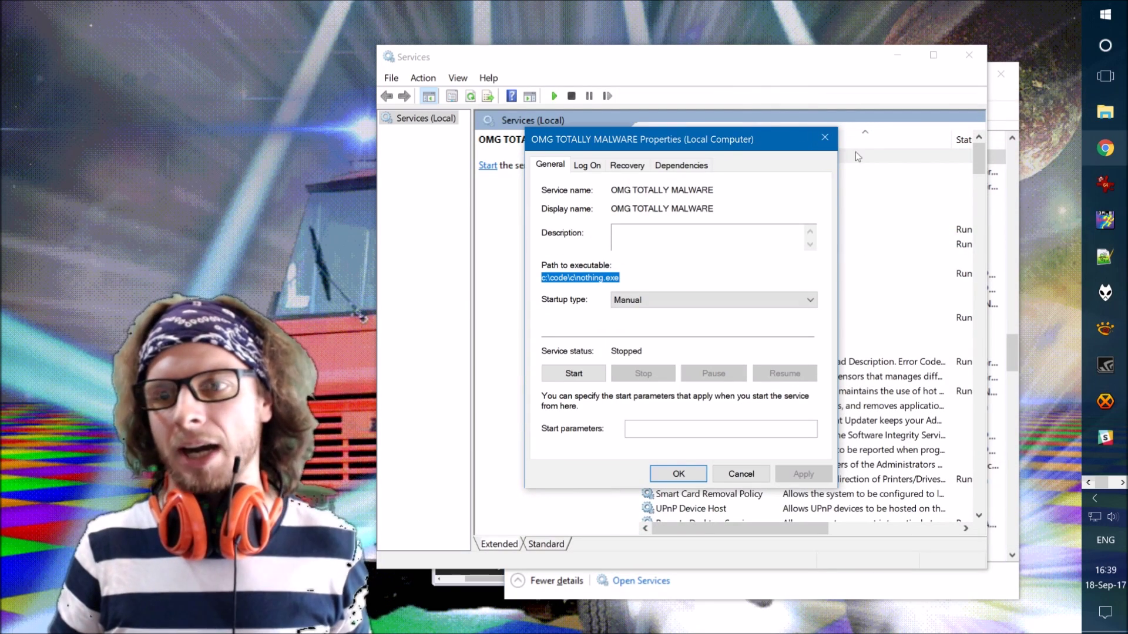
Close the OMG TOTALLY MALWARE properties and the Services console, returning to Task Manager's Processes tab.
{"action": "left_click", "coordinate": [825, 139]}
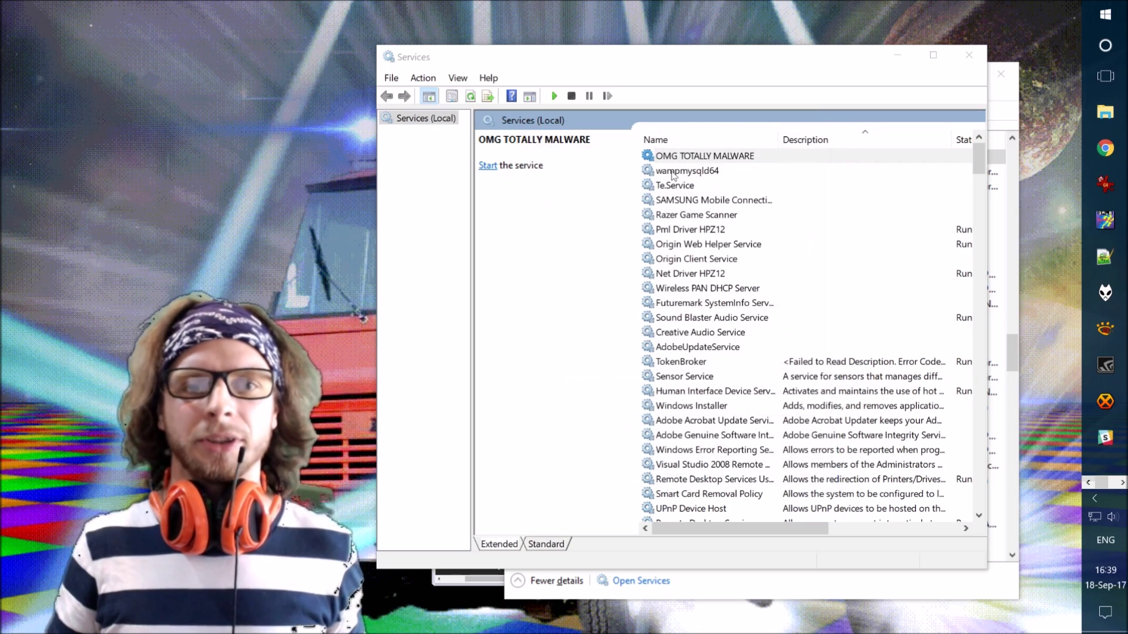
{"action": "right_click", "coordinate": [684, 158]}
{"action": "key", "text": "Escape"}
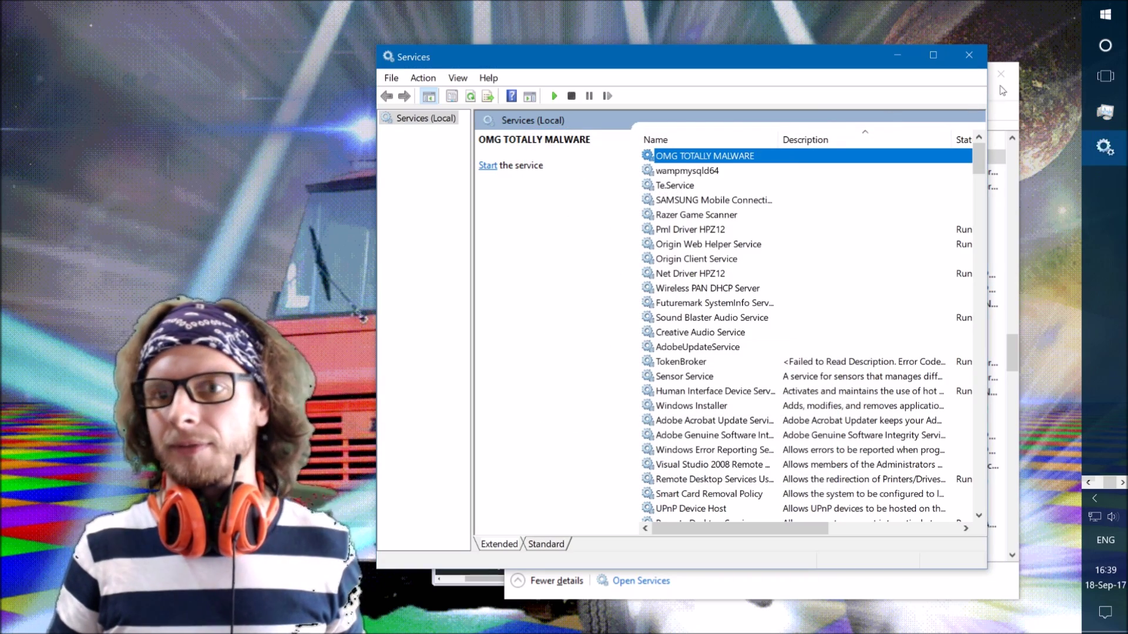
{"action": "left_click", "coordinate": [968, 58]}
{"action": "left_click_drag", "start_coordinate": [757, 70], "coordinate": [746, 66]}
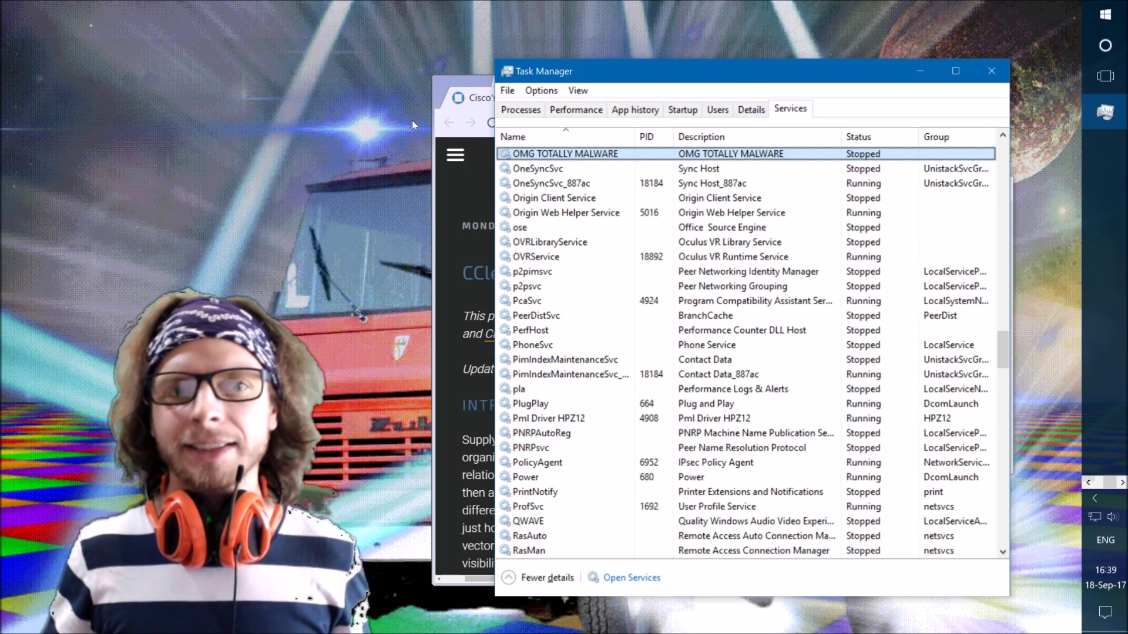
{"action": "left_click", "coordinate": [520, 110]}
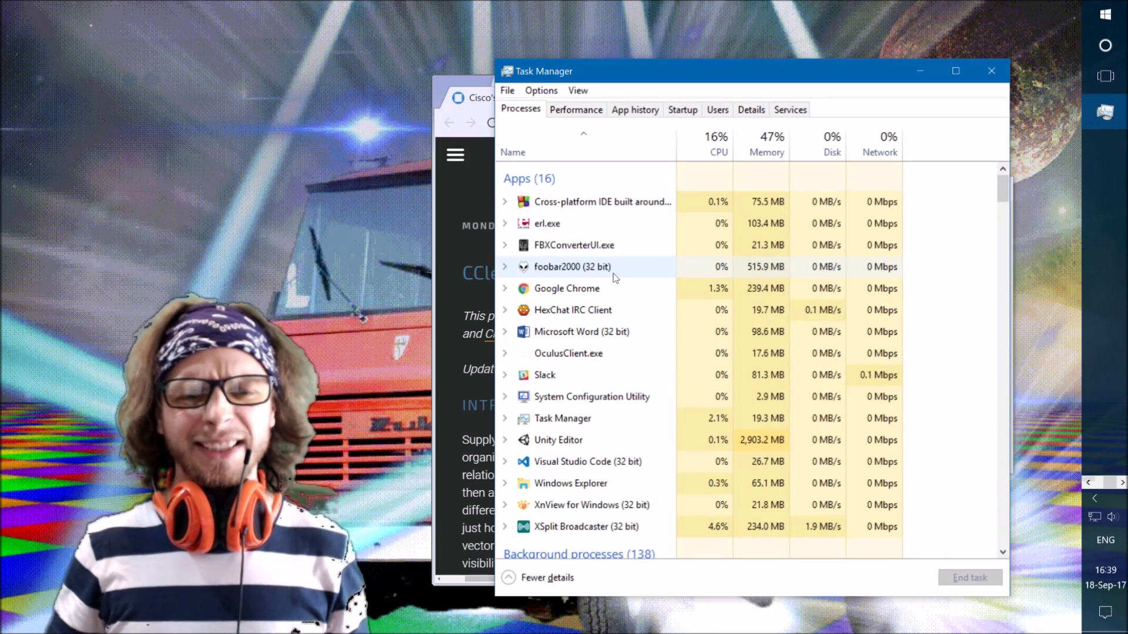
Trace service OneSyncSvc_887ac to its svchost.exe process 18184 with Go to details.
{"action": "scroll", "coordinate": [650, 399], "scroll_direction": "down", "scroll_amount": 3}
{"action": "scroll", "coordinate": [655, 376], "scroll_direction": "up", "scroll_amount": 3}
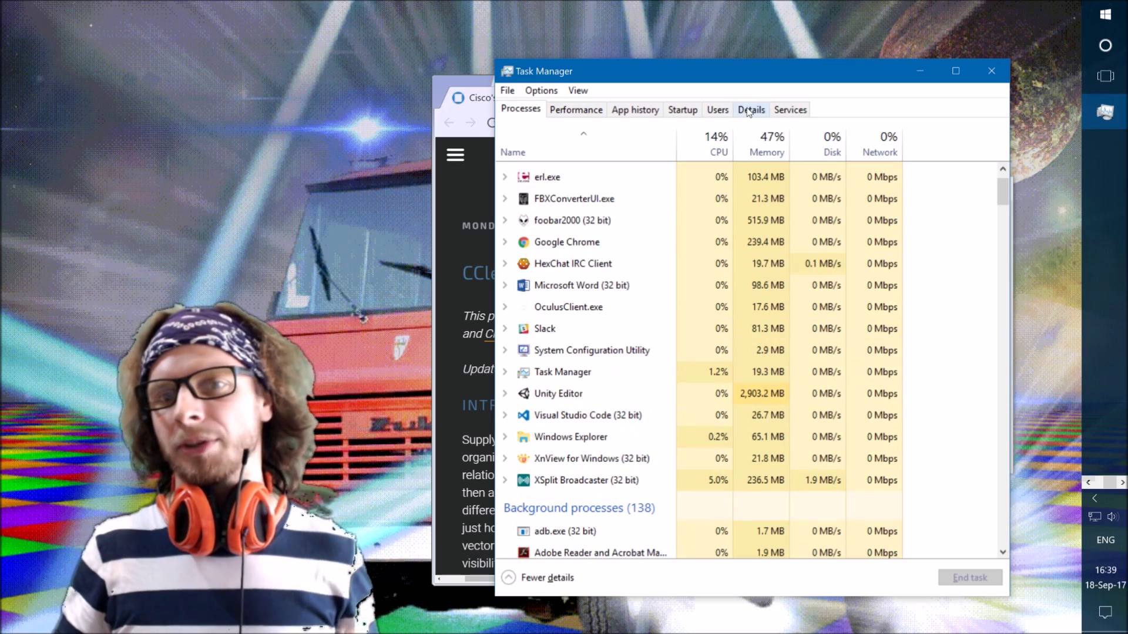
{"action": "left_click", "coordinate": [750, 110]}
{"action": "left_click", "coordinate": [790, 109]}
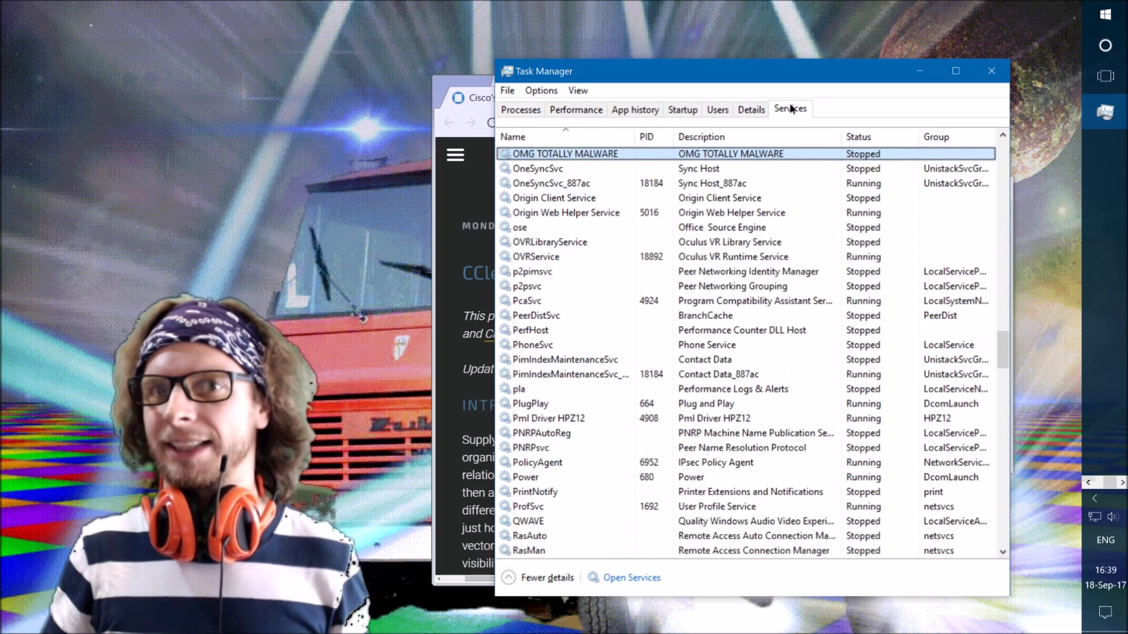
{"action": "right_click", "coordinate": [578, 150]}
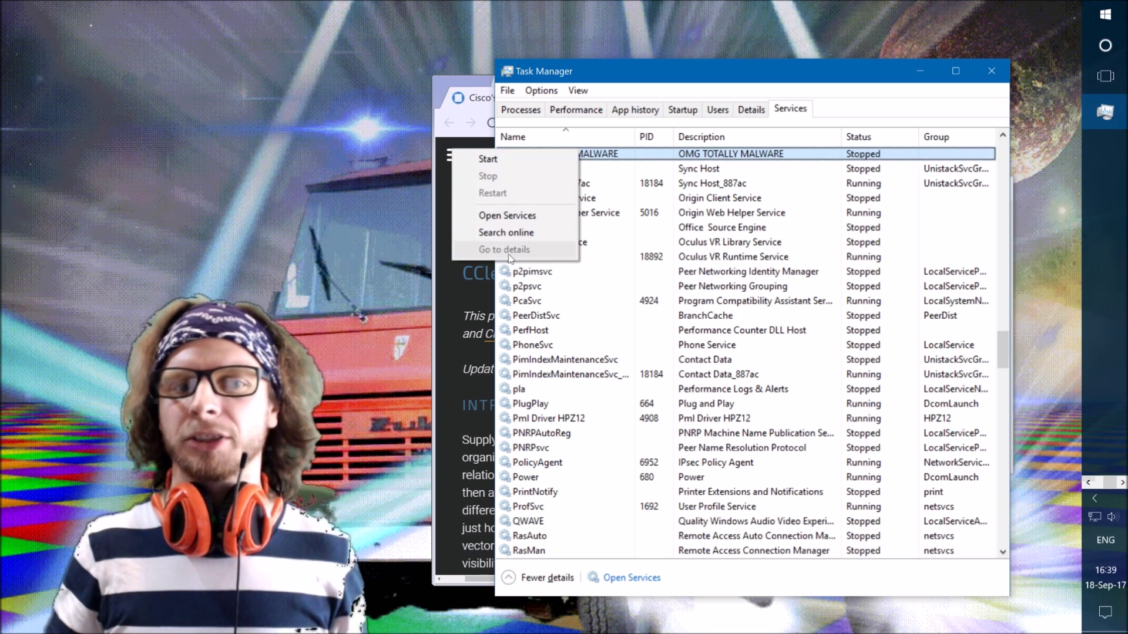
{"action": "left_click", "coordinate": [843, 187]}
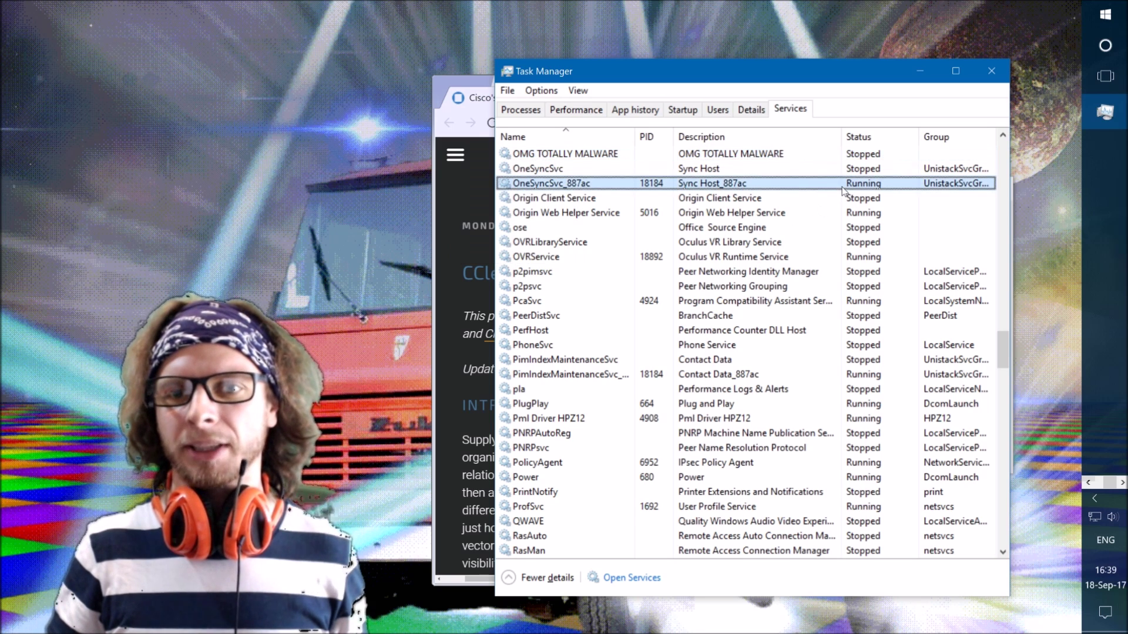
{"action": "right_click", "coordinate": [603, 185]}
{"action": "left_click", "coordinate": [525, 280]}
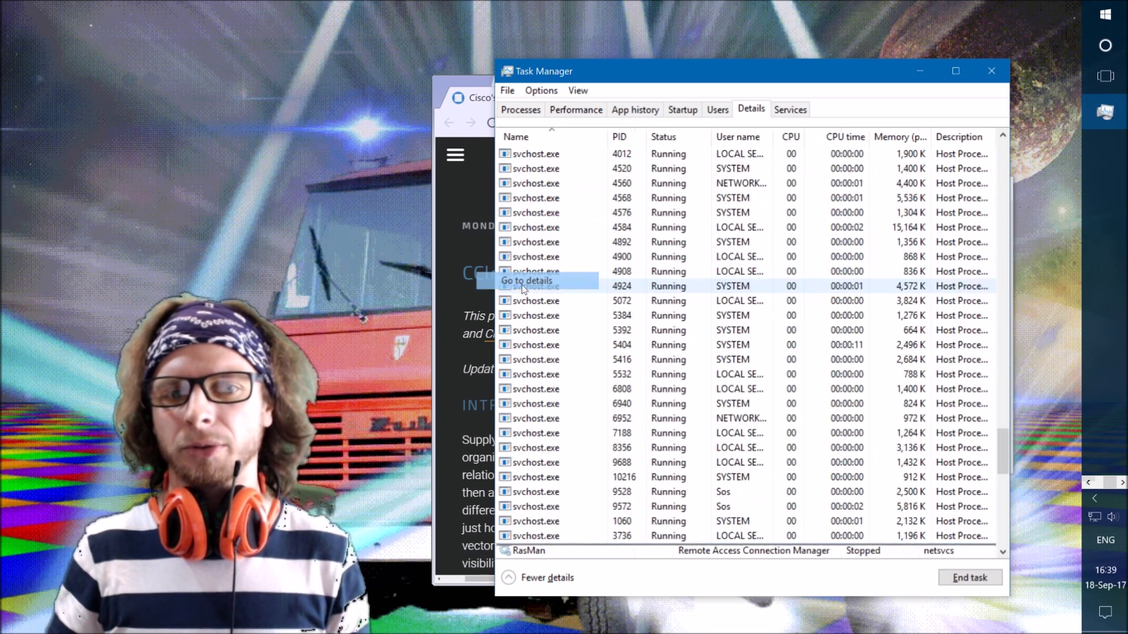
Scroll the Details list to the top and select APSDaemon.exe (PID 19080).
{"action": "scroll", "coordinate": [547, 470], "scroll_direction": "up", "scroll_amount": 2}
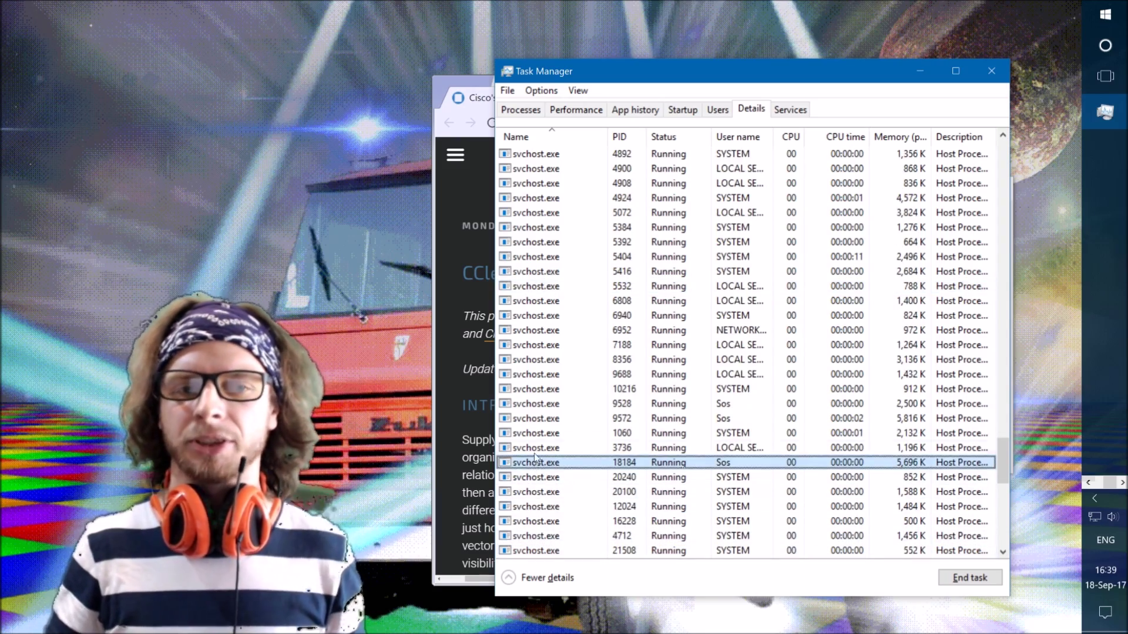
{"action": "scroll", "coordinate": [537, 435], "scroll_direction": "up", "scroll_amount": 7}
{"action": "scroll", "coordinate": [541, 435], "scroll_direction": "up", "scroll_amount": 16}
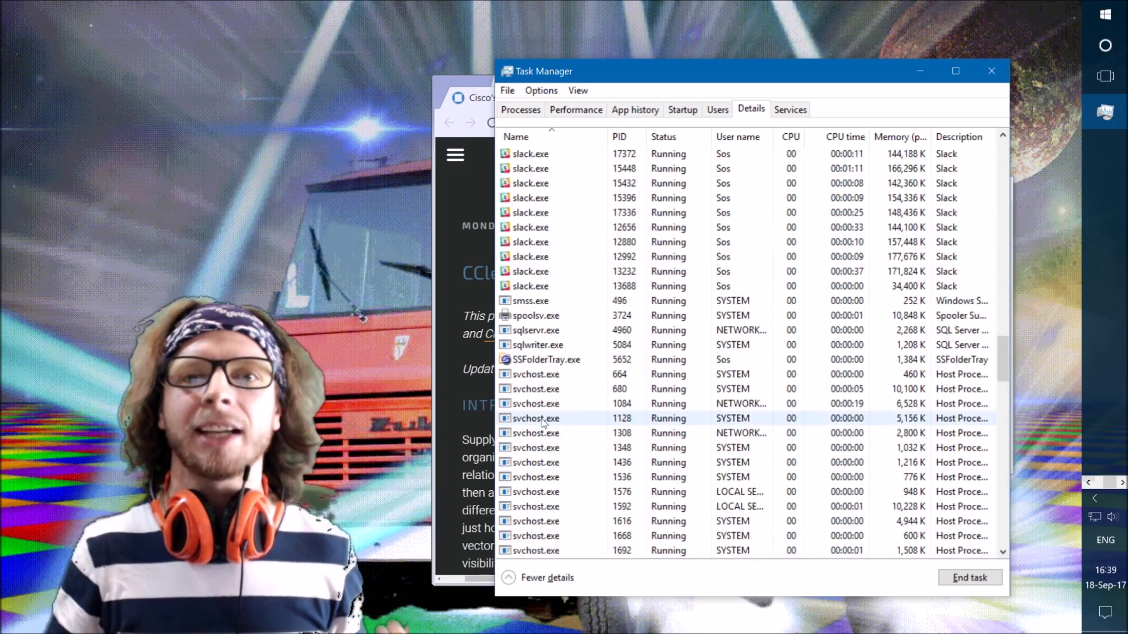
{"action": "scroll", "coordinate": [549, 436], "scroll_direction": "up", "scroll_amount": 13}
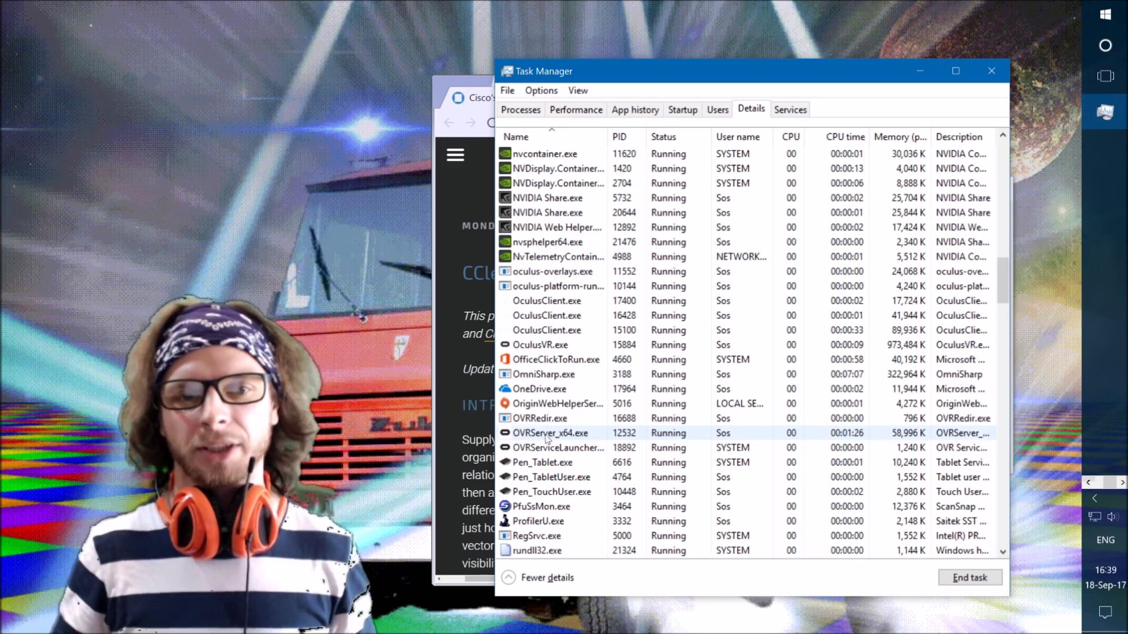
{"action": "scroll", "coordinate": [563, 317], "scroll_direction": "up", "scroll_amount": 15}
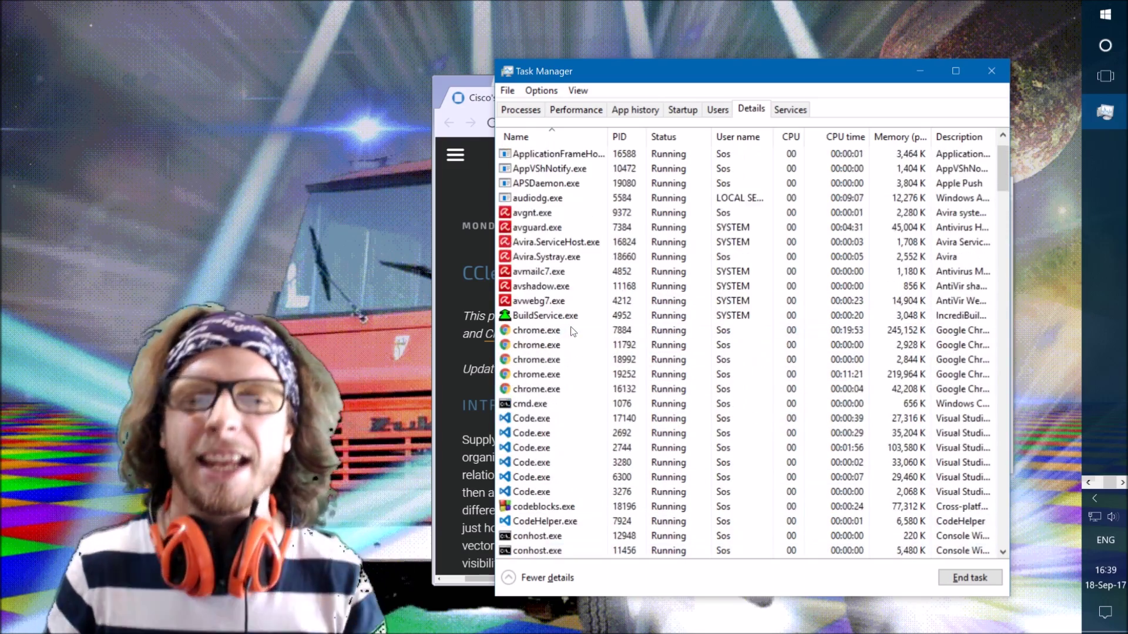
{"action": "left_click", "coordinate": [553, 229]}
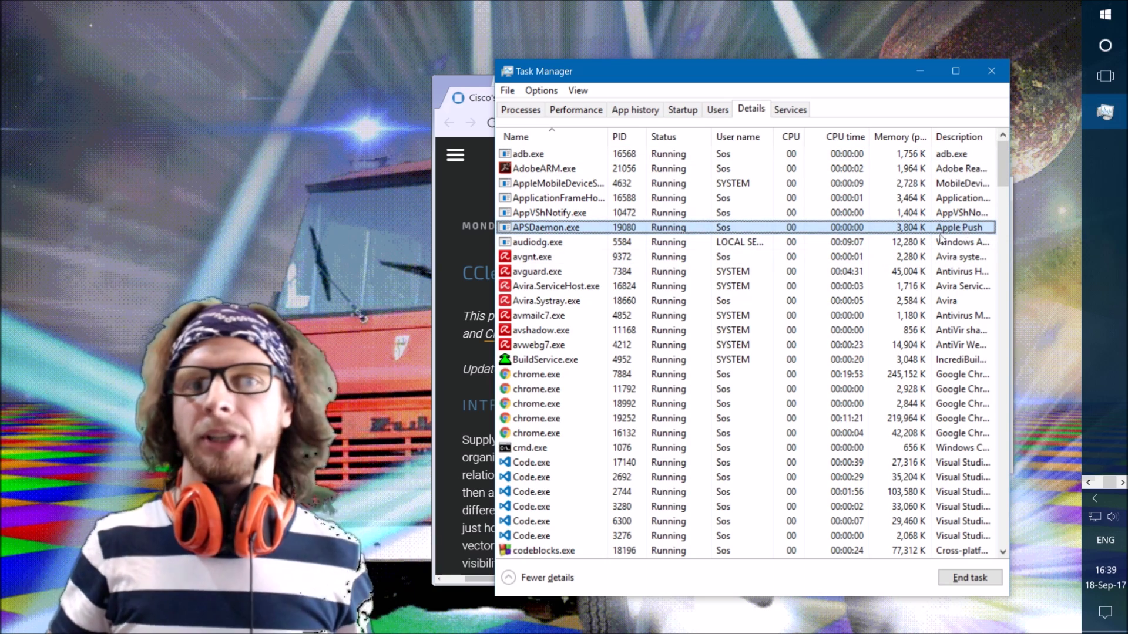
{"action": "right_click", "coordinate": [546, 230]}
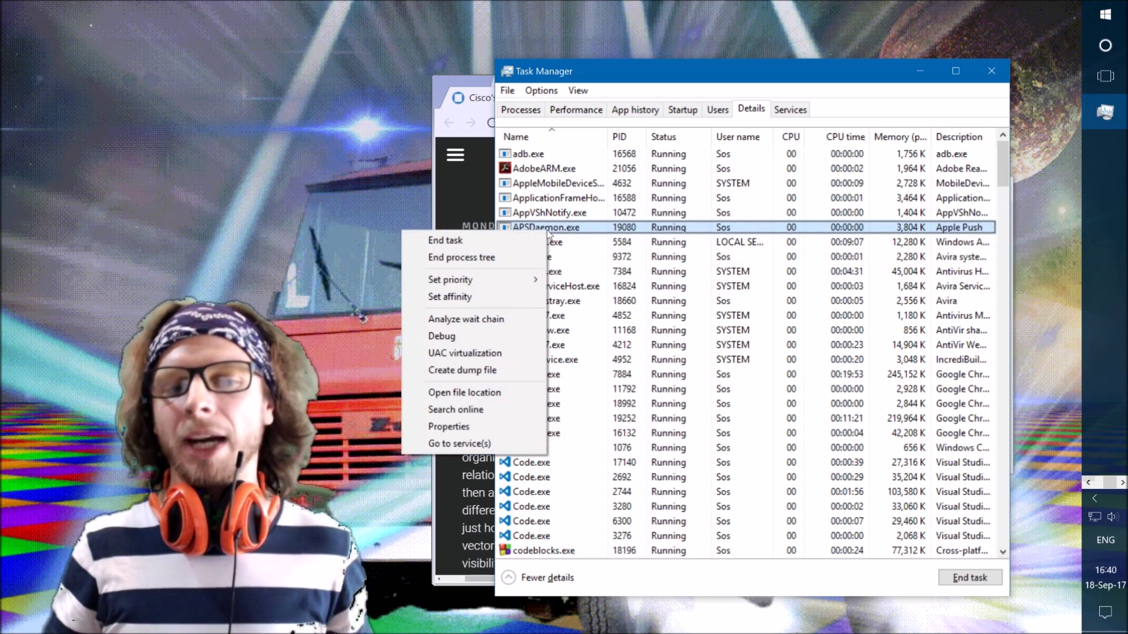
Search online for APSDaemon.exe, then for BuildService.exe (IncrediBuild Agent Service), from Task Manager.
{"action": "left_click", "coordinate": [456, 409]}
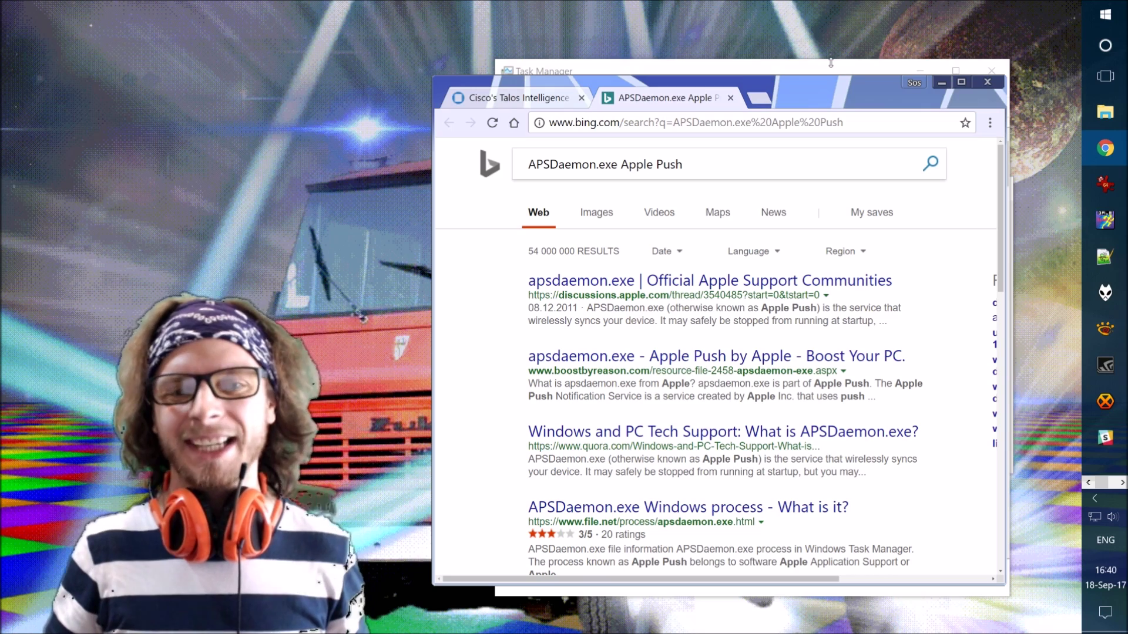
{"action": "left_click", "coordinate": [806, 71]}
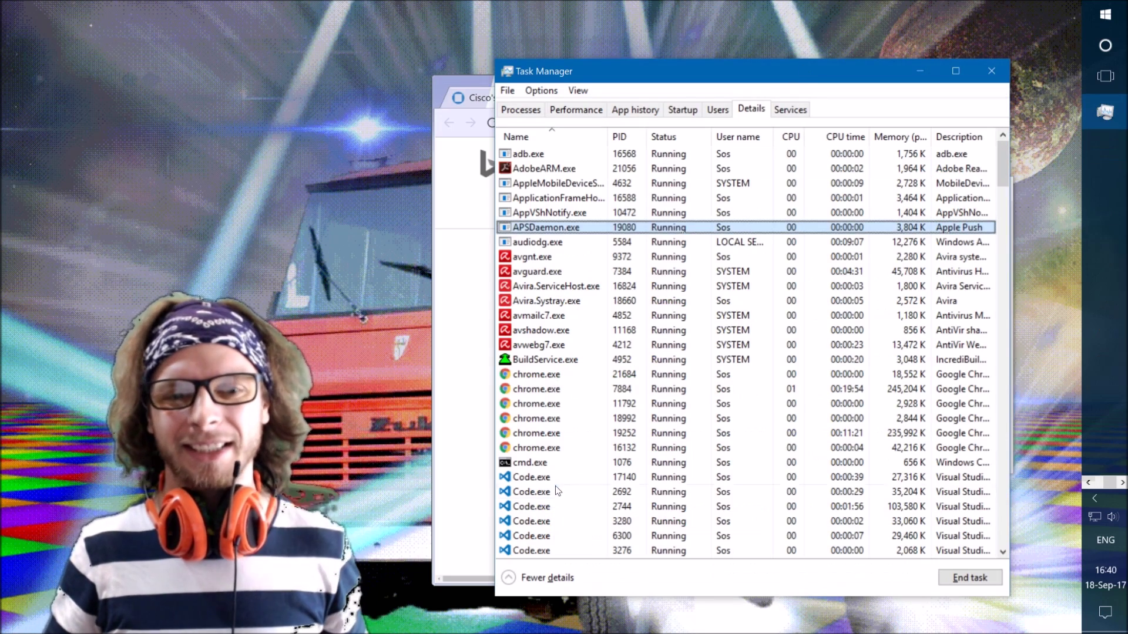
{"action": "left_click", "coordinate": [537, 361]}
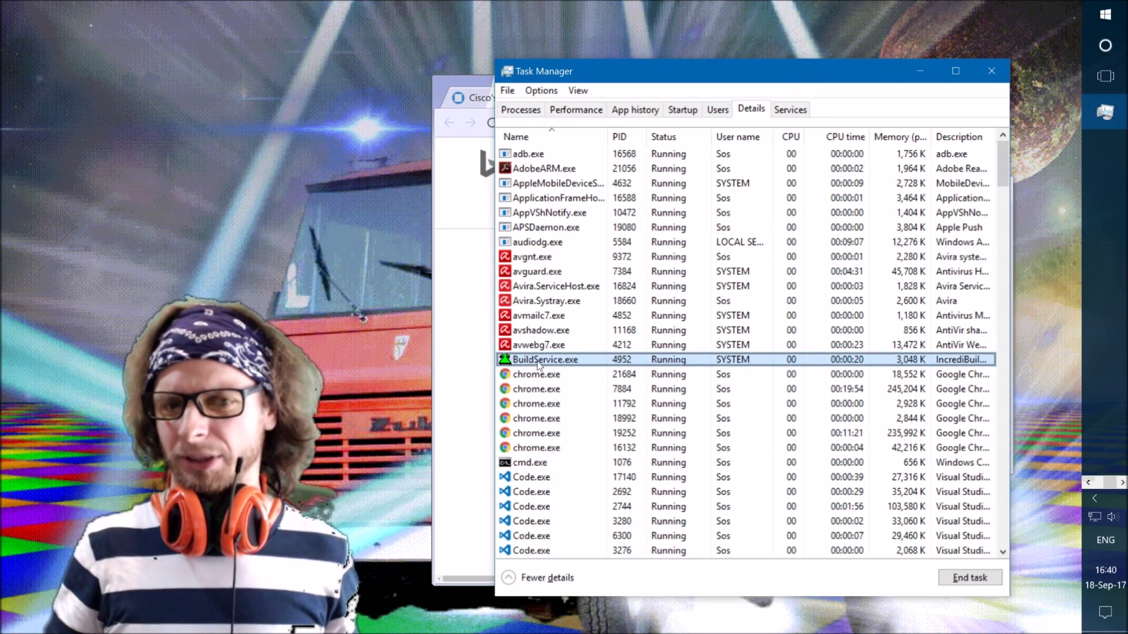
{"action": "right_click", "coordinate": [538, 365]}
{"action": "left_click", "coordinate": [446, 539]}
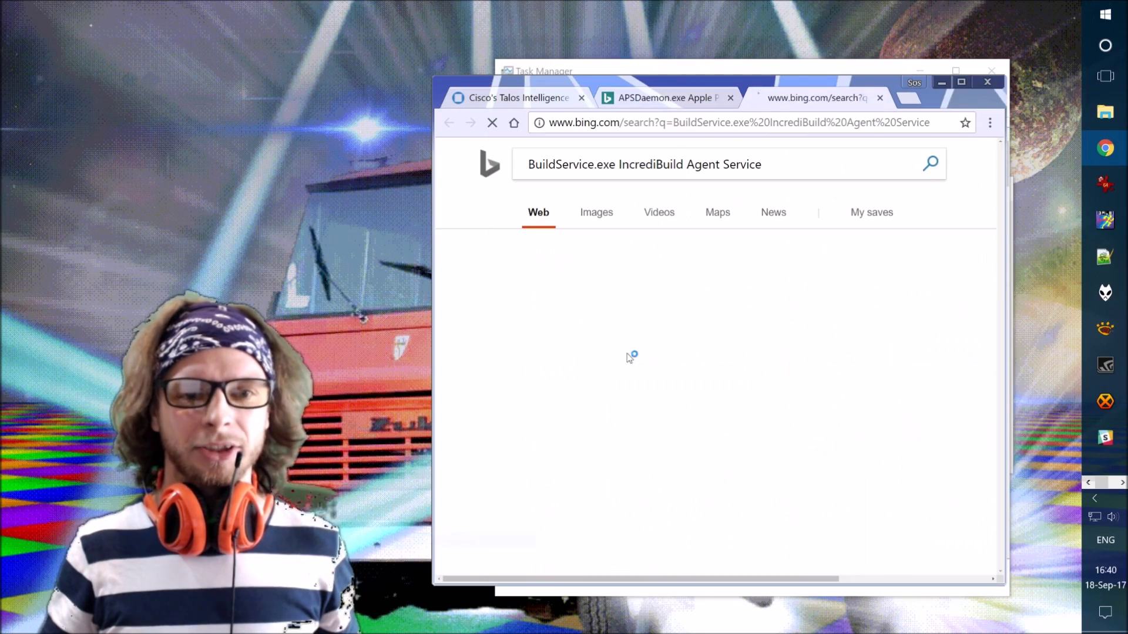
End the BuildService.exe process, confirming End process, so it leaves the Details list.
{"action": "left_click", "coordinate": [743, 68]}
{"action": "right_click", "coordinate": [546, 360]}
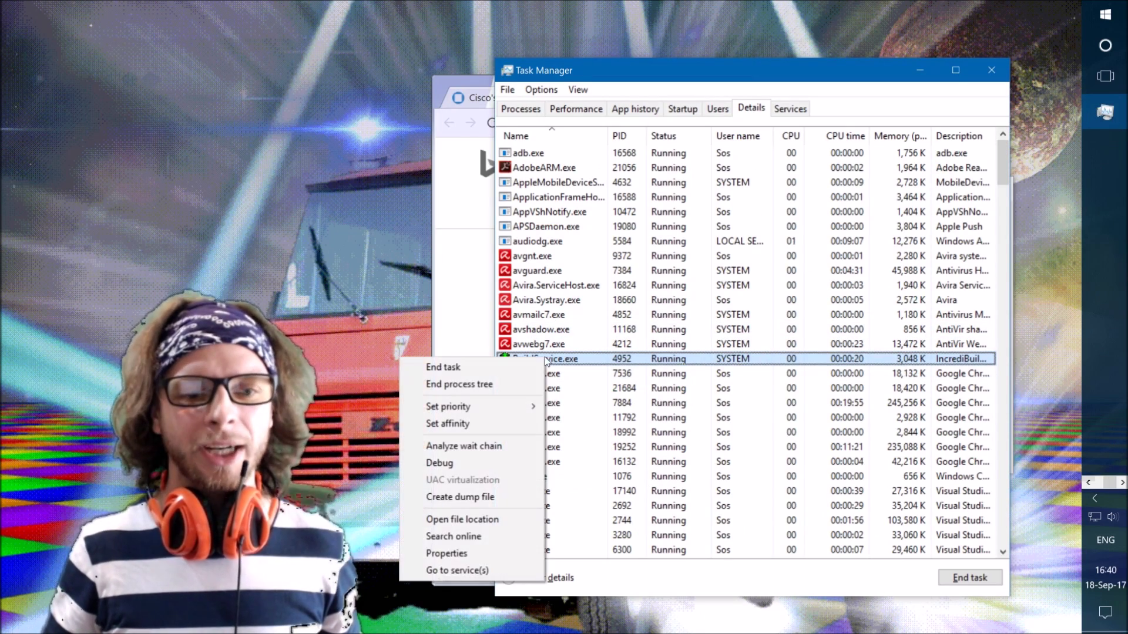
{"action": "left_click", "coordinate": [480, 370]}
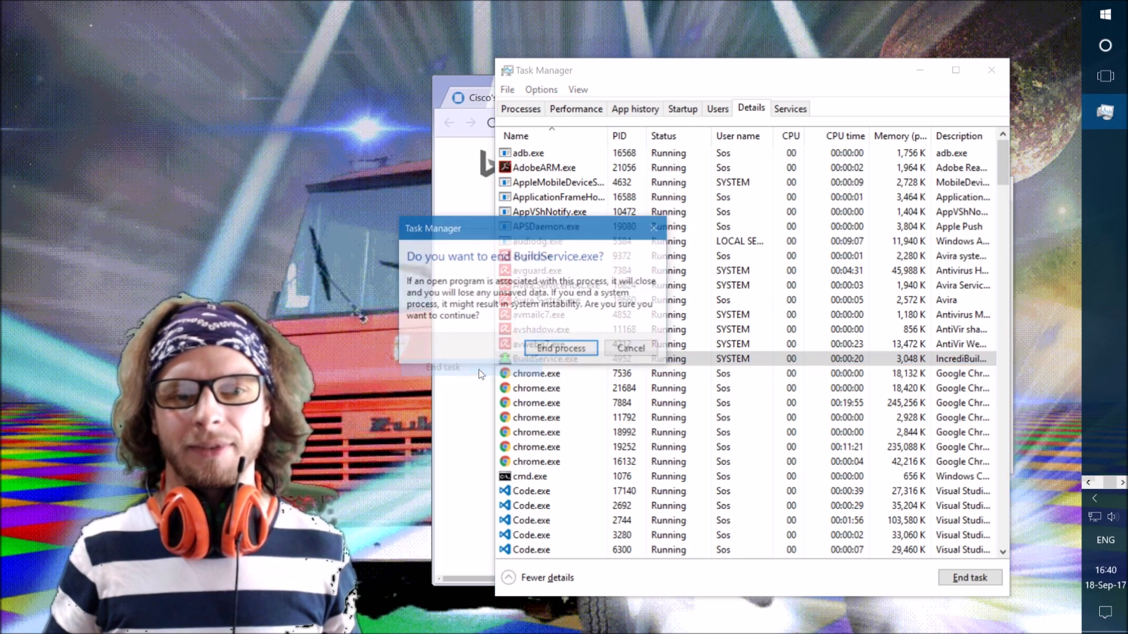
{"action": "left_click", "coordinate": [584, 350]}
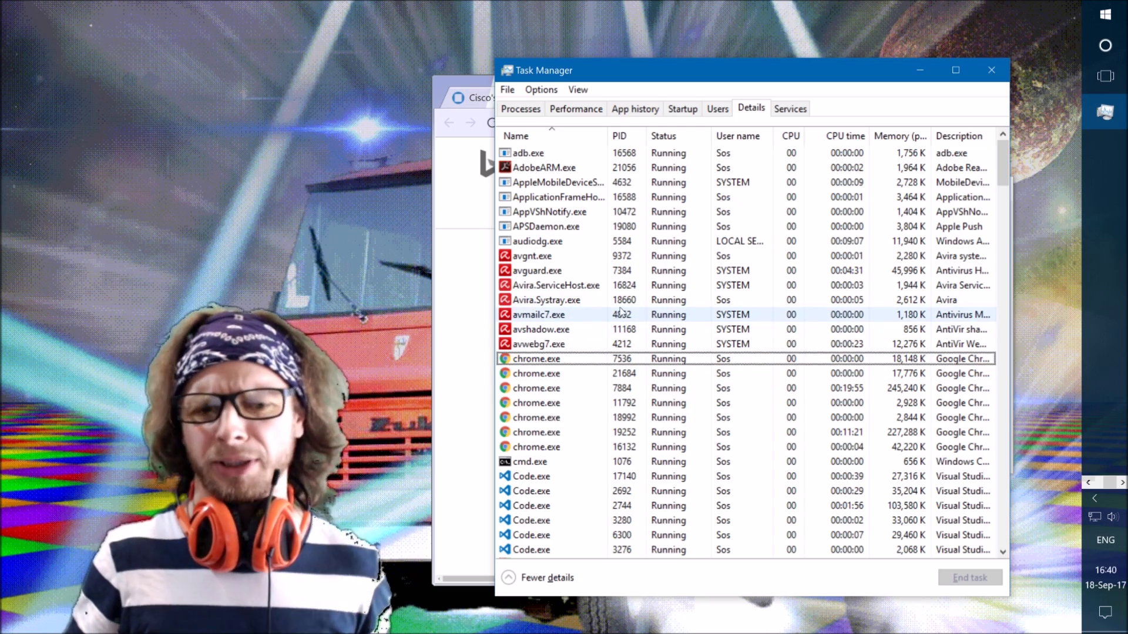
{"action": "left_click", "coordinate": [591, 404]}
Find and select the still-running ITS A VIRUS.exe, then bring Code::Blocks with nothing.c forward.
{"action": "scroll", "coordinate": [591, 408], "scroll_direction": "down", "scroll_amount": 3}
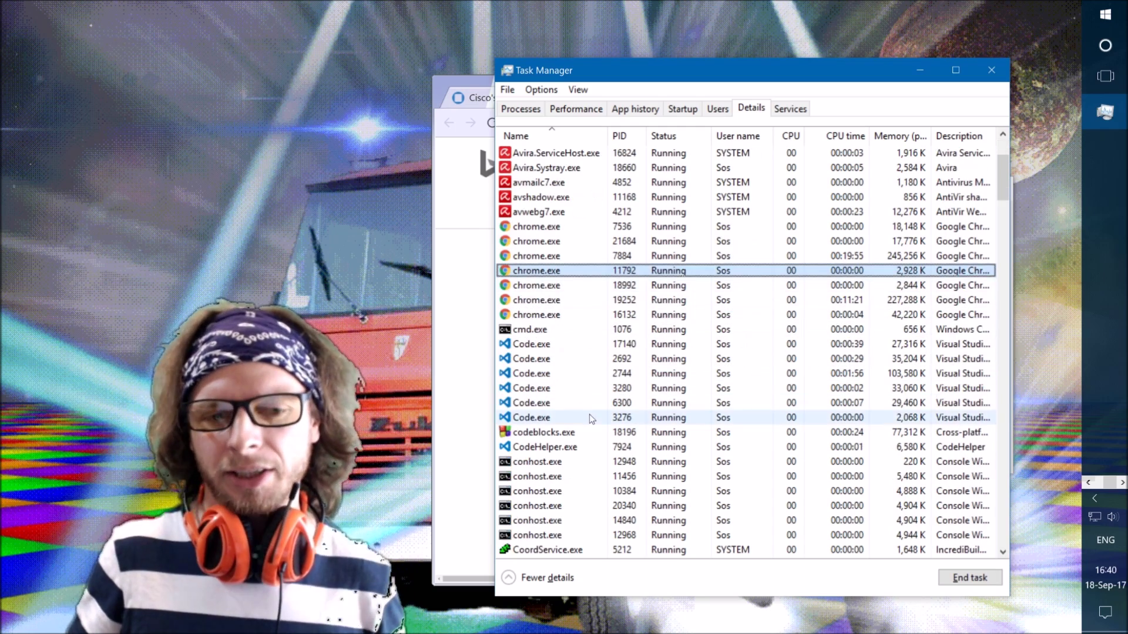
{"action": "scroll", "coordinate": [595, 404], "scroll_direction": "down", "scroll_amount": 4}
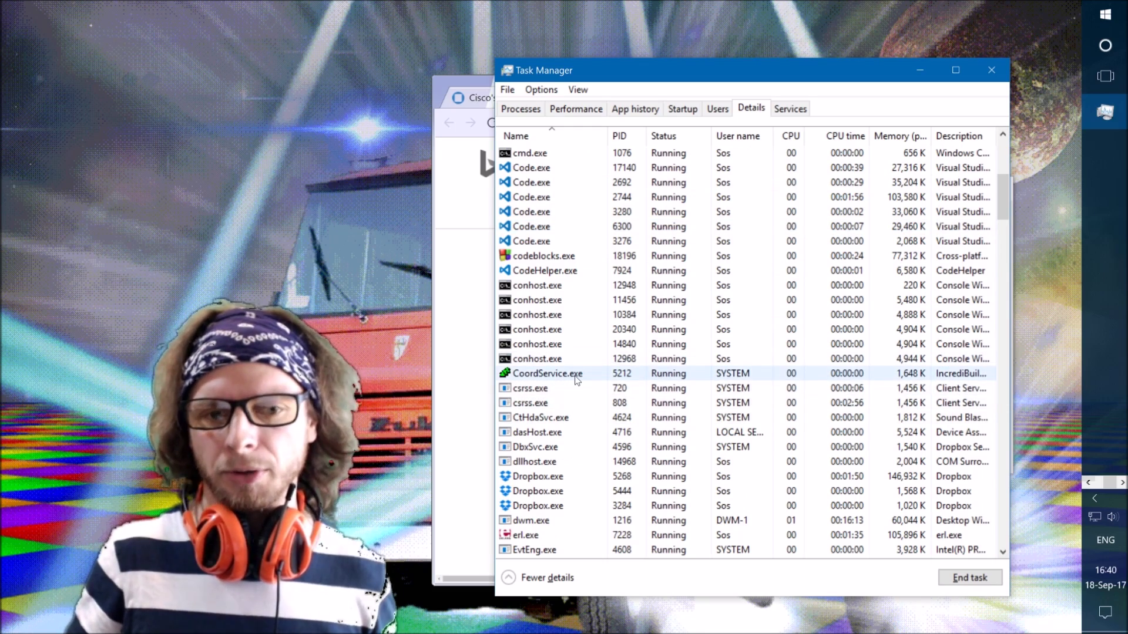
{"action": "scroll", "coordinate": [575, 378], "scroll_direction": "down", "scroll_amount": 6}
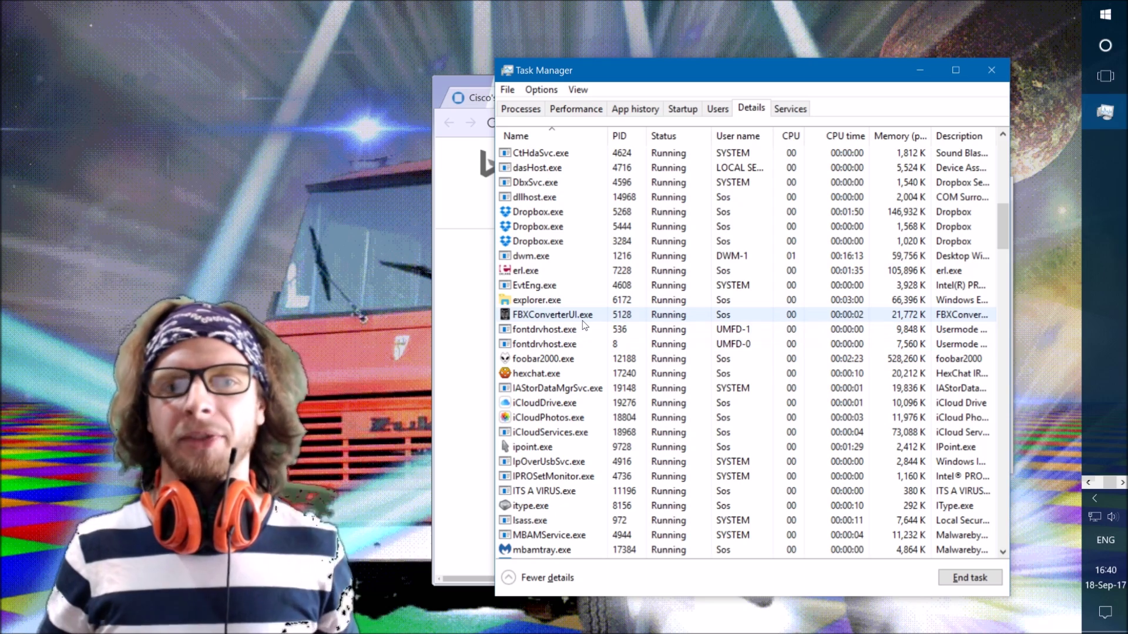
{"action": "scroll", "coordinate": [561, 367], "scroll_direction": "down", "scroll_amount": 1}
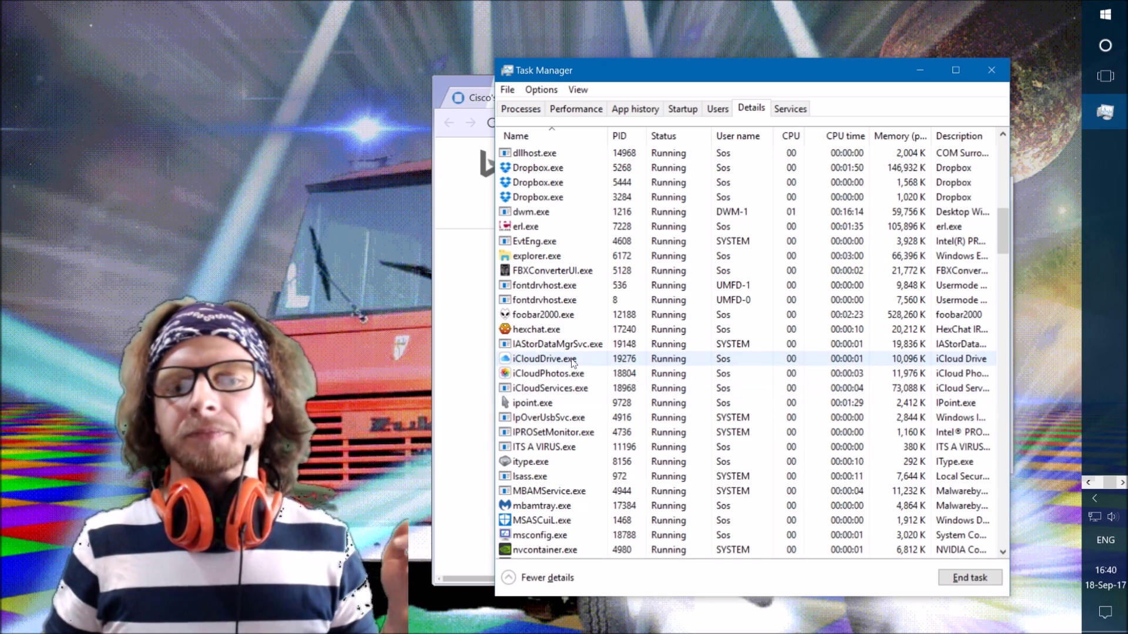
{"action": "scroll", "coordinate": [573, 361], "scroll_direction": "down", "scroll_amount": 3}
{"action": "left_click", "coordinate": [581, 313]}
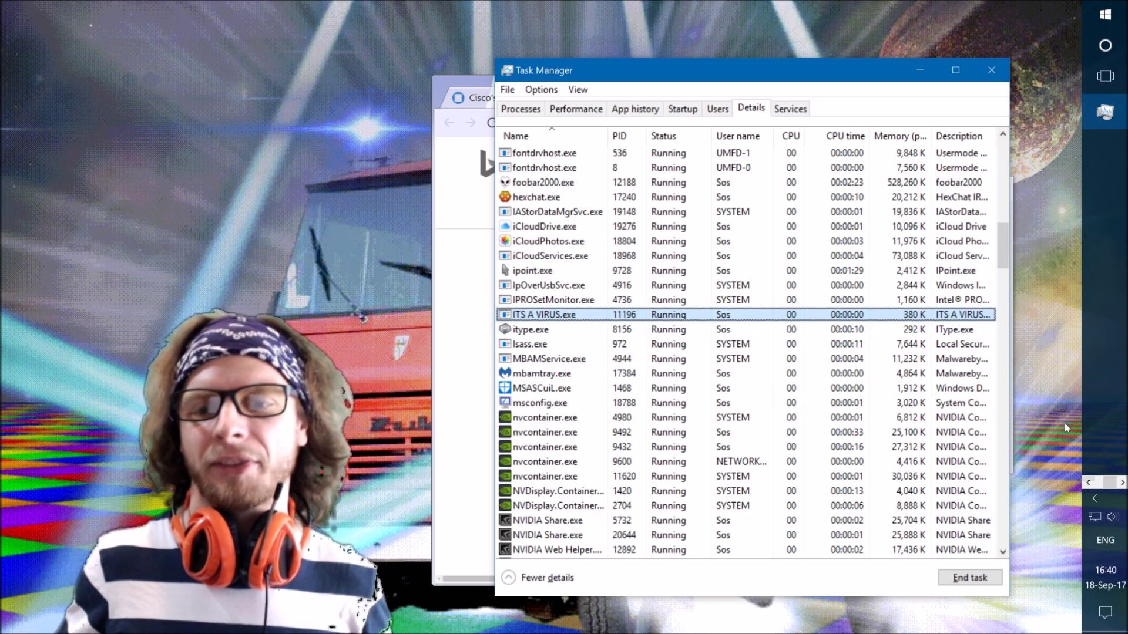
{"action": "left_click", "coordinate": [1086, 492]}
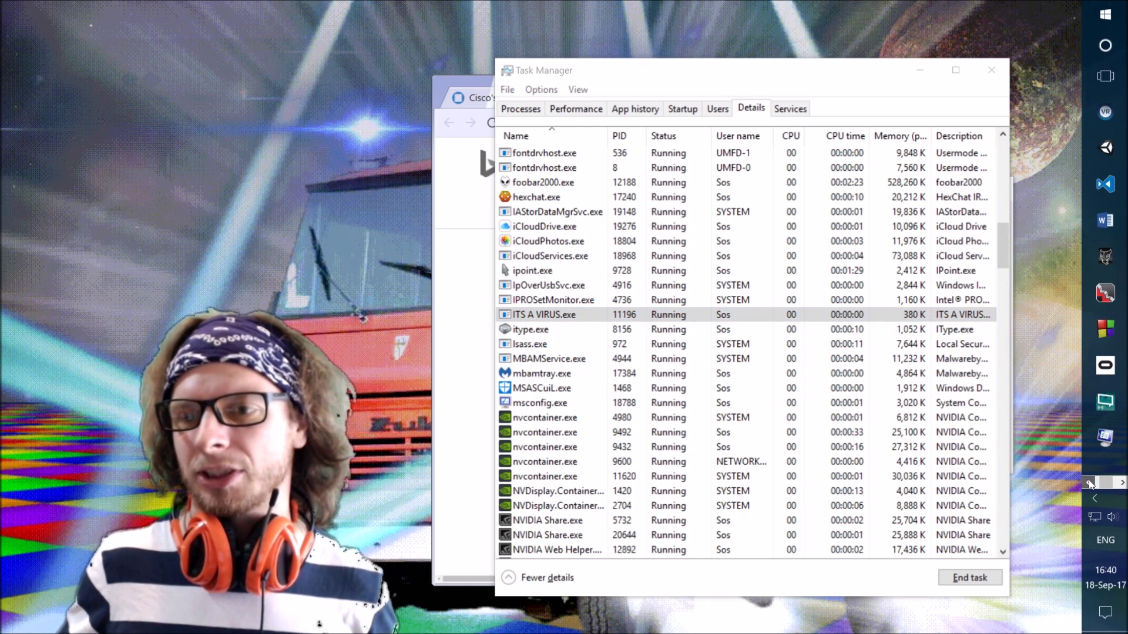
{"action": "left_click", "coordinate": [1106, 329]}
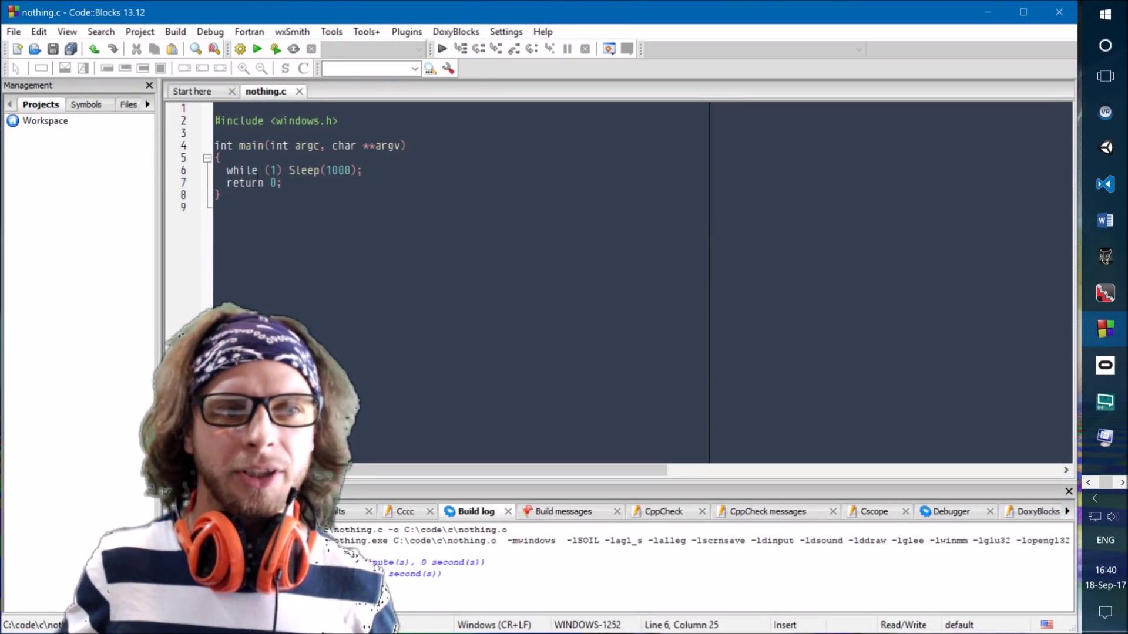
Inspect nothing.c's endless while(1) Sleep(1000) loop without editing, then minimize Code::Blocks.
{"action": "left_click_drag", "start_coordinate": [227, 170], "coordinate": [363, 170]}
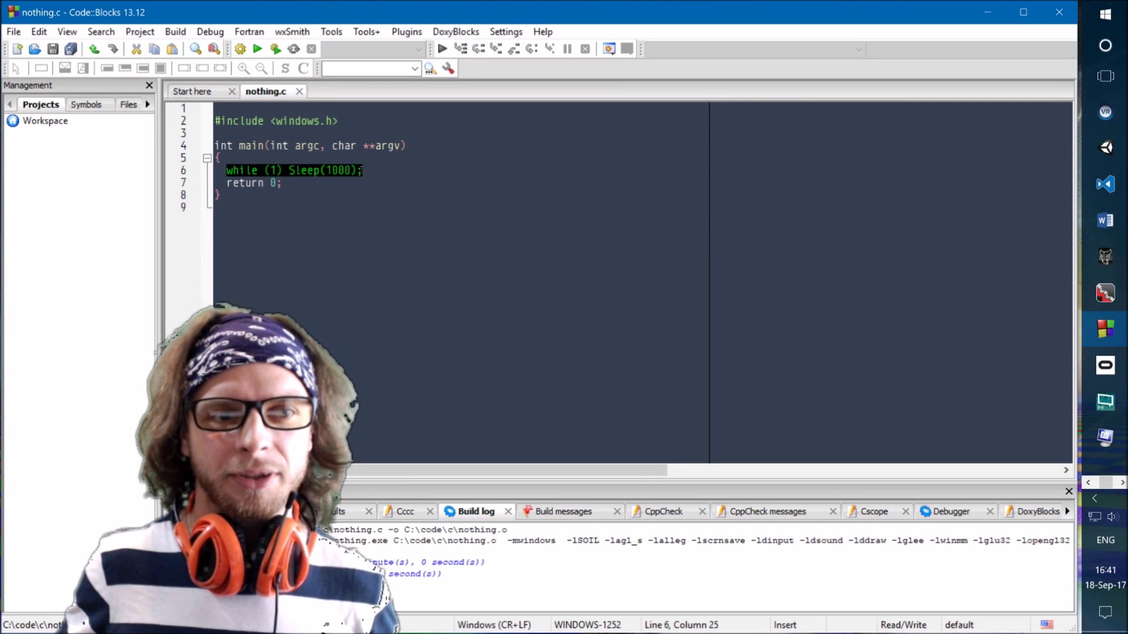
{"action": "left_click", "coordinate": [338, 171]}
{"action": "left_click", "coordinate": [332, 171]}
{"action": "left_click", "coordinate": [492, 180]}
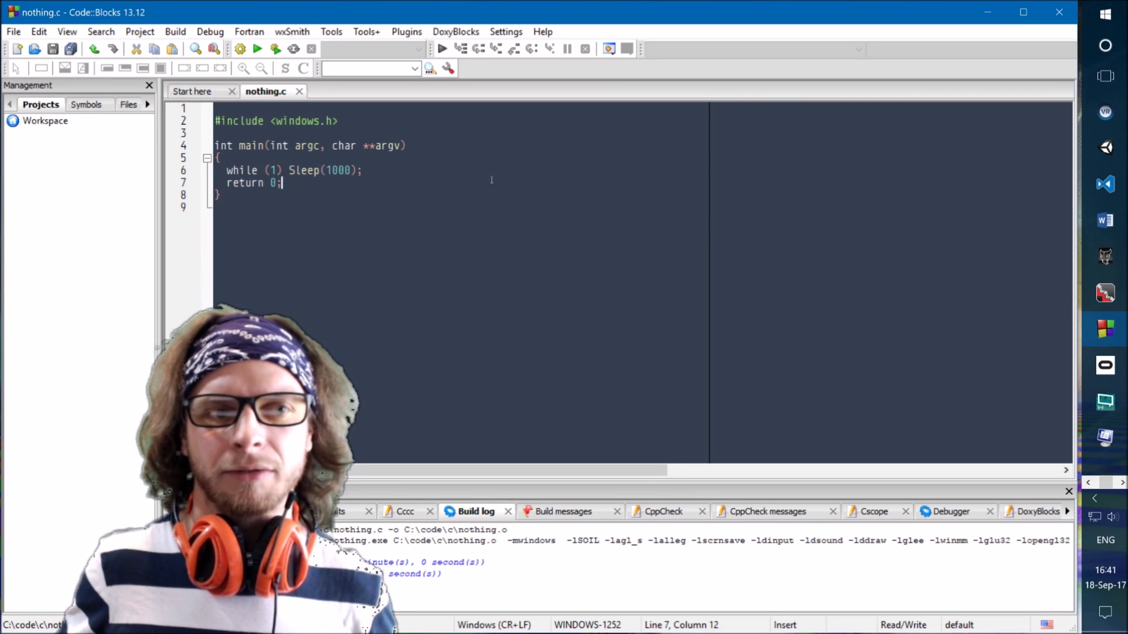
{"action": "left_click", "coordinate": [993, 11]}
Run a Bing search for ITS A VIRUS.exe, then return to its Task Manager entry.
{"action": "left_click", "coordinate": [555, 316]}
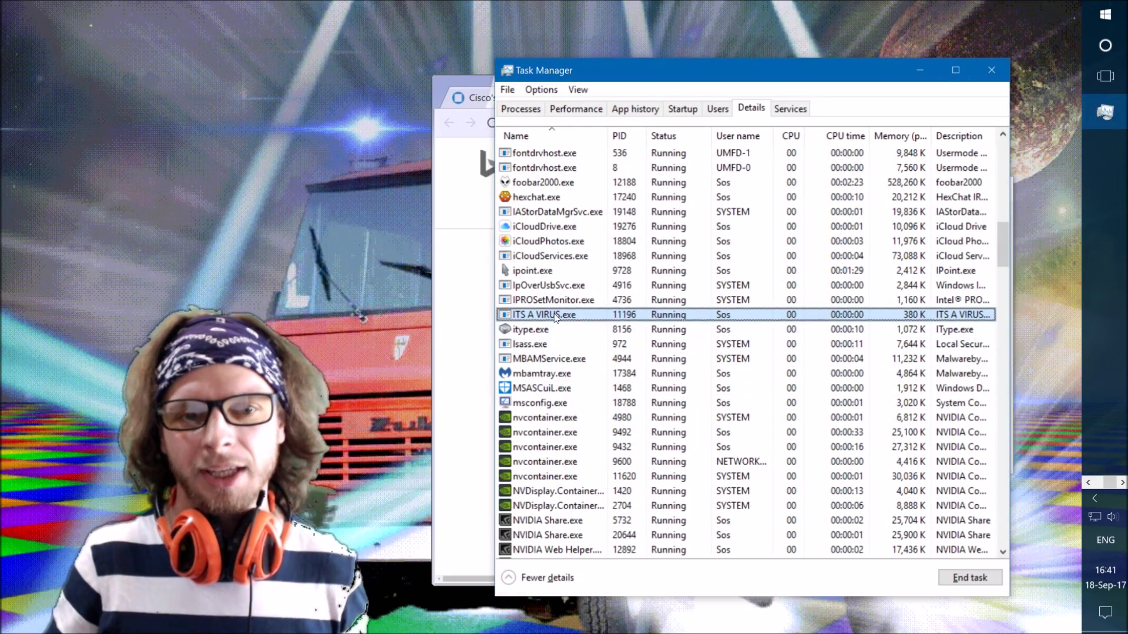
{"action": "right_click", "coordinate": [544, 318]}
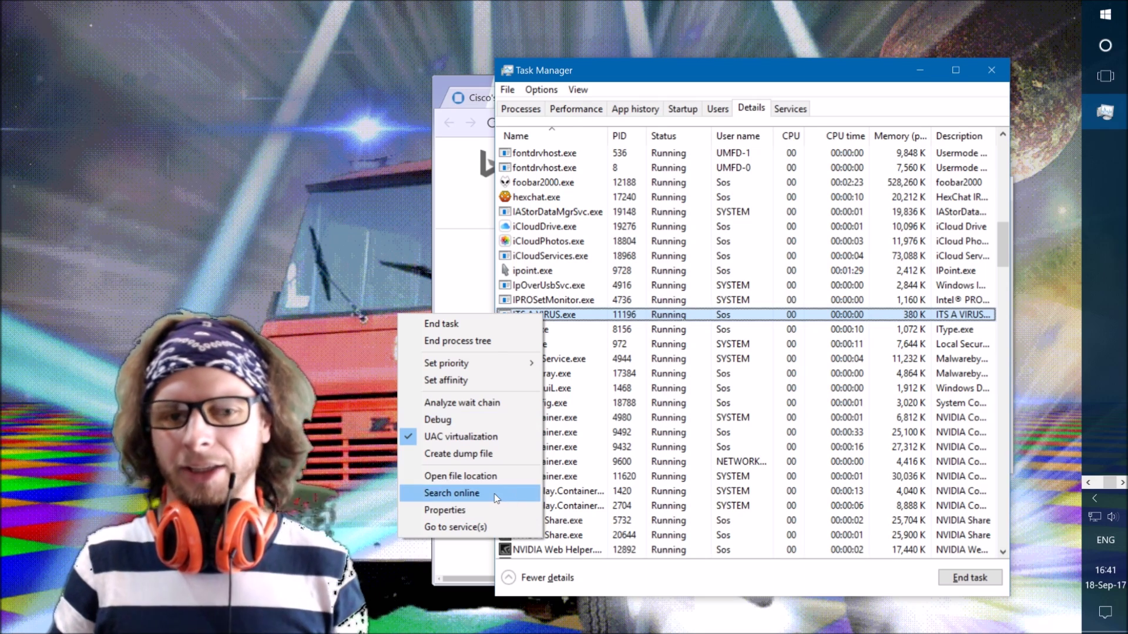
{"action": "left_click", "coordinate": [464, 493]}
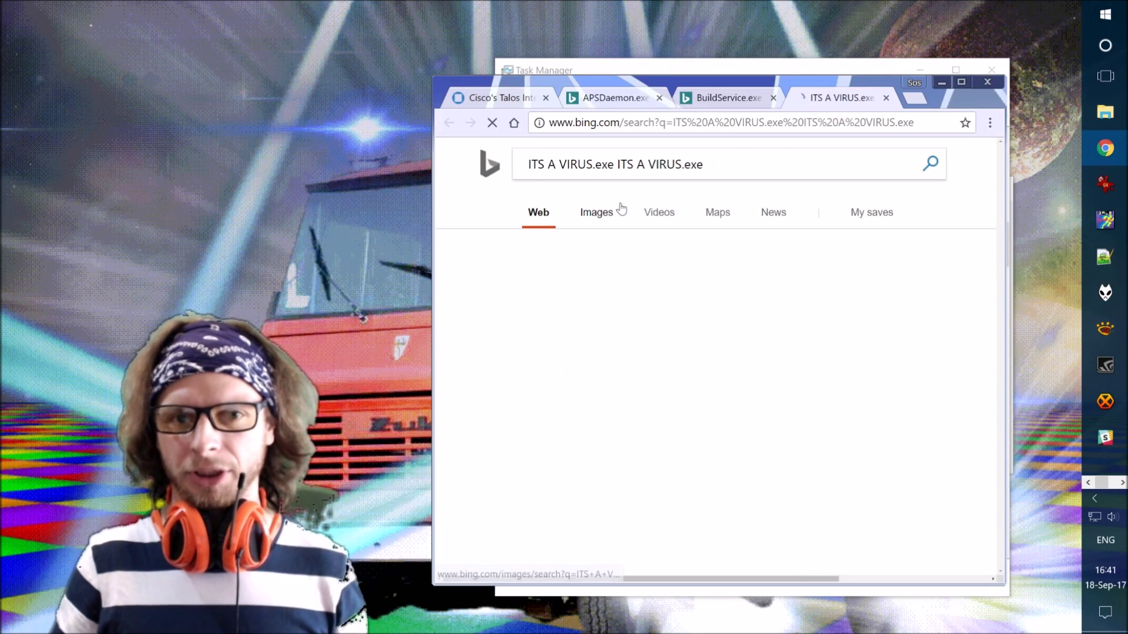
{"action": "left_click", "coordinate": [746, 61]}
{"action": "right_click", "coordinate": [552, 330]}
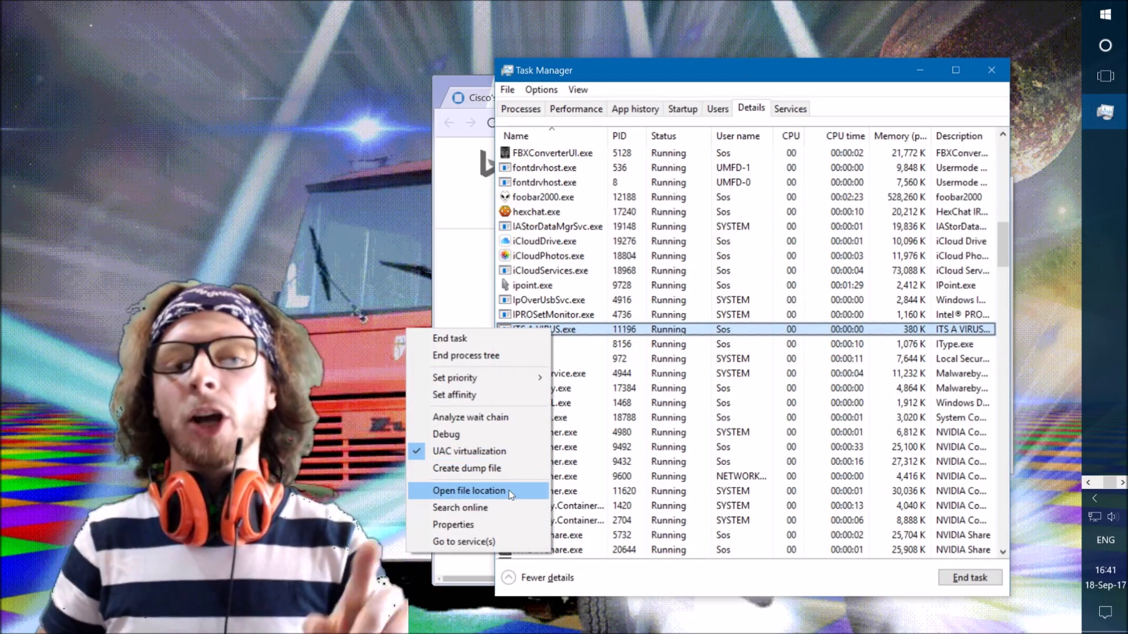
Open C:\code\c and try deleting ITS A VIRUS.exe, which fails because the file is in use.
{"action": "left_click", "coordinate": [509, 490]}
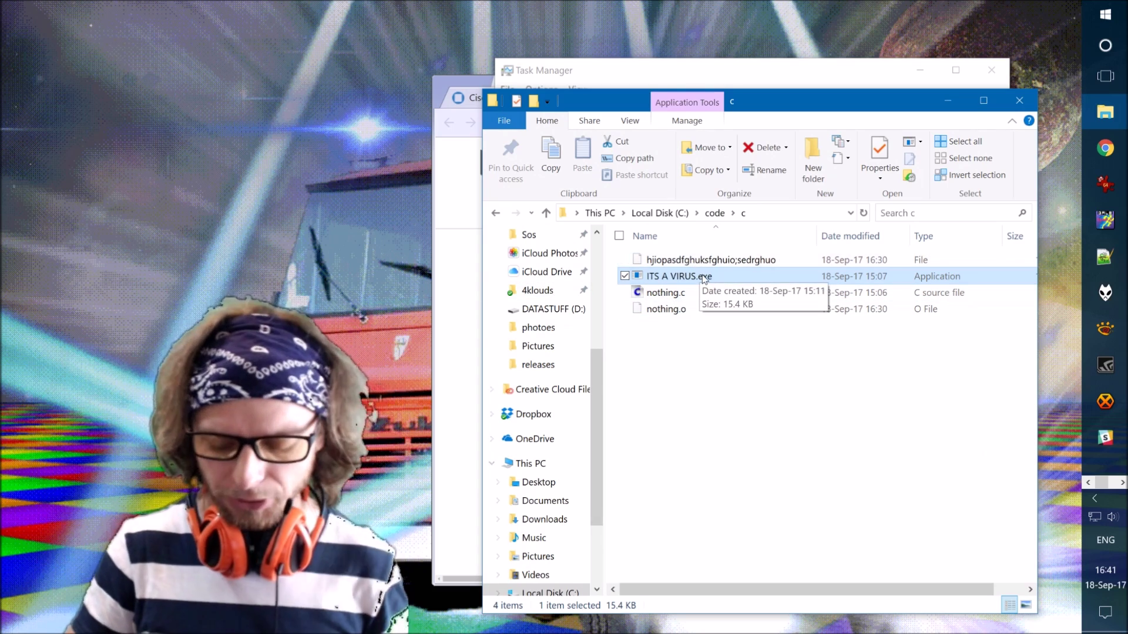
{"action": "key", "text": "Delete"}
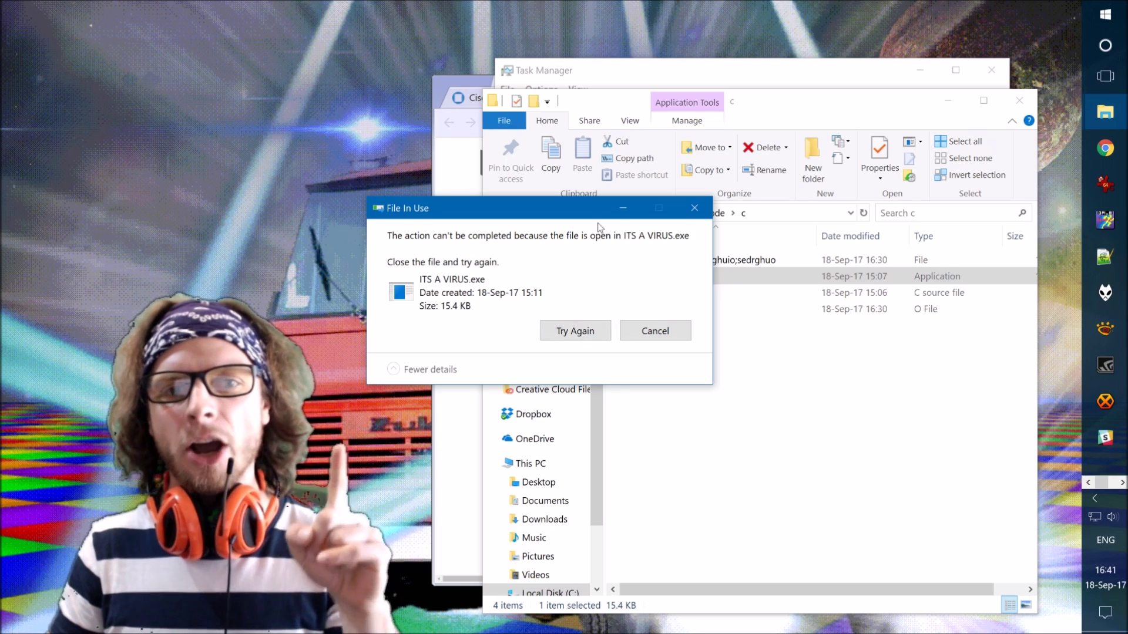
{"action": "left_click_drag", "start_coordinate": [557, 211], "coordinate": [743, 238]}
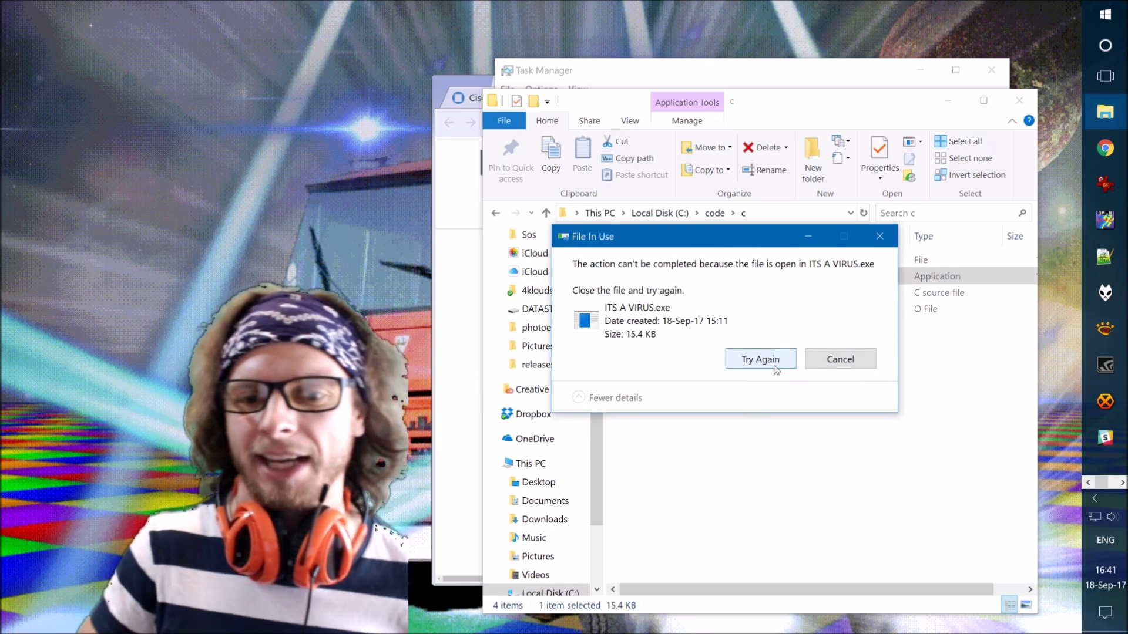
{"action": "left_click", "coordinate": [757, 357]}
{"action": "left_click", "coordinate": [790, 354]}
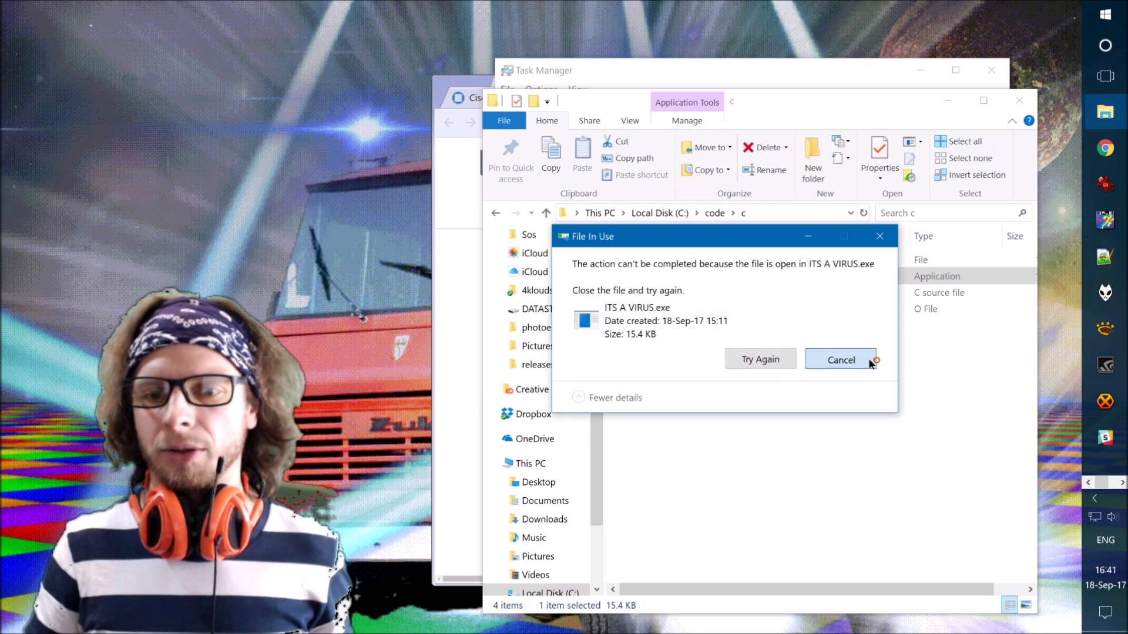
{"action": "left_click", "coordinate": [837, 360]}
Rename ITS A VIRUS.exe to 'dfhsdfghjsdf', then undo back to the original name.
{"action": "key", "text": "F2"}
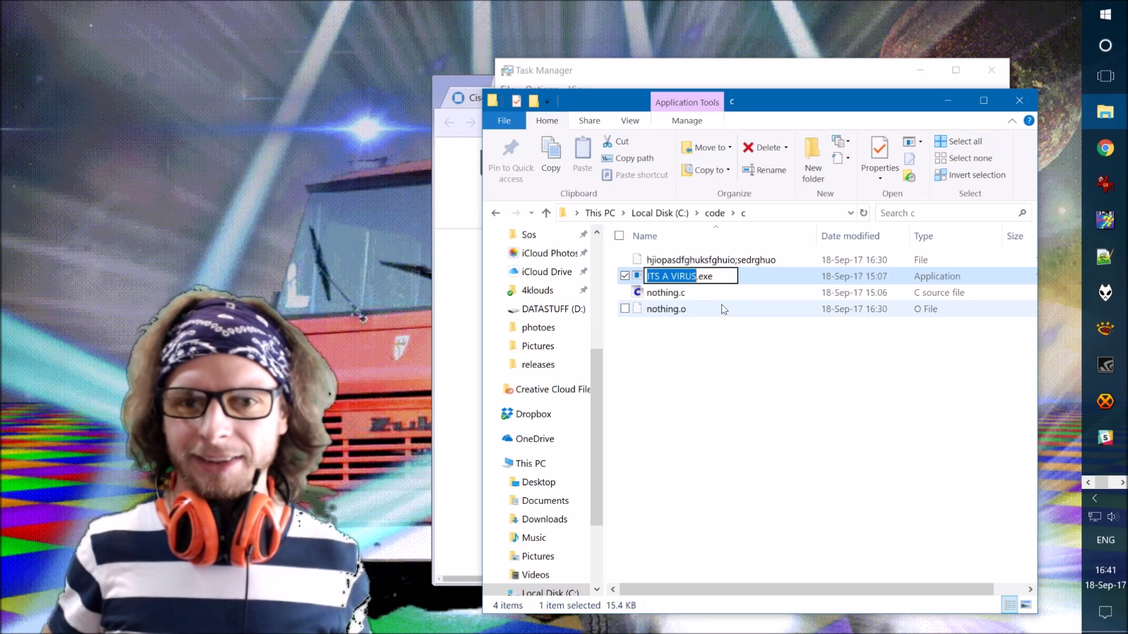
{"action": "key", "text": "ctrl+a"}
{"action": "type", "text": "dfhsdfghjsdf"}
{"action": "key", "text": "Return"}
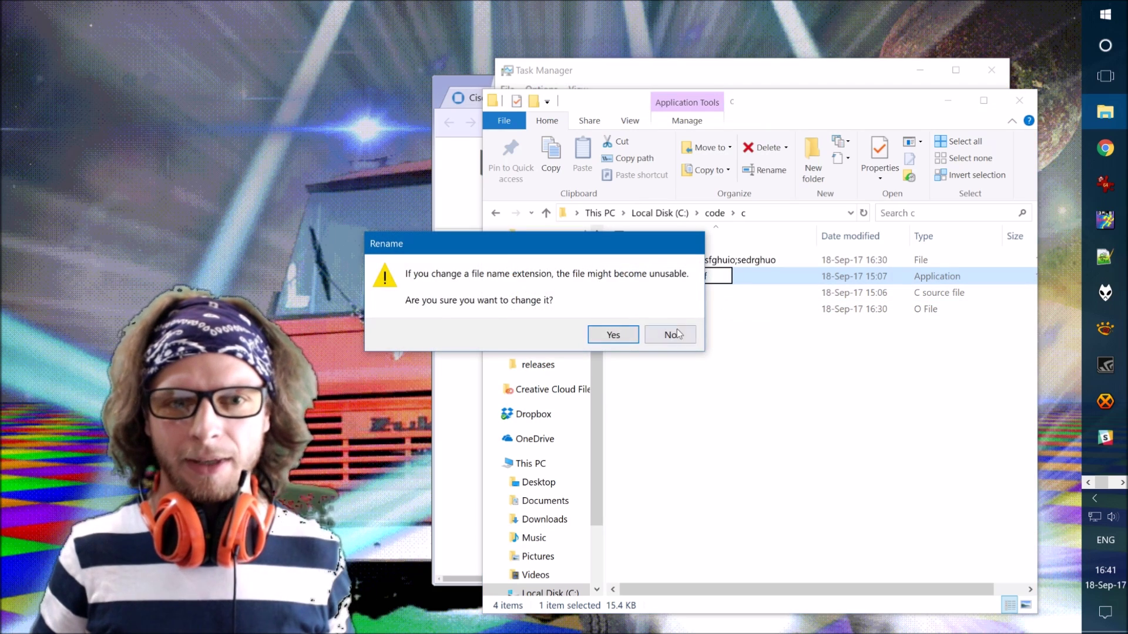
{"action": "left_click", "coordinate": [622, 336]}
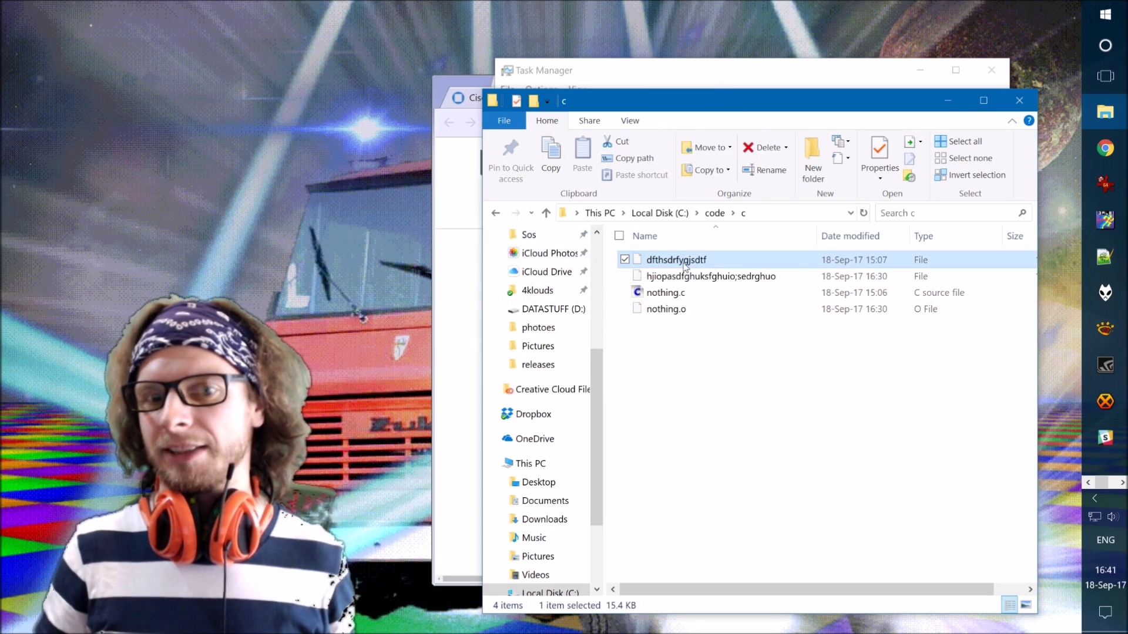
{"action": "key", "text": "ctrl+z"}
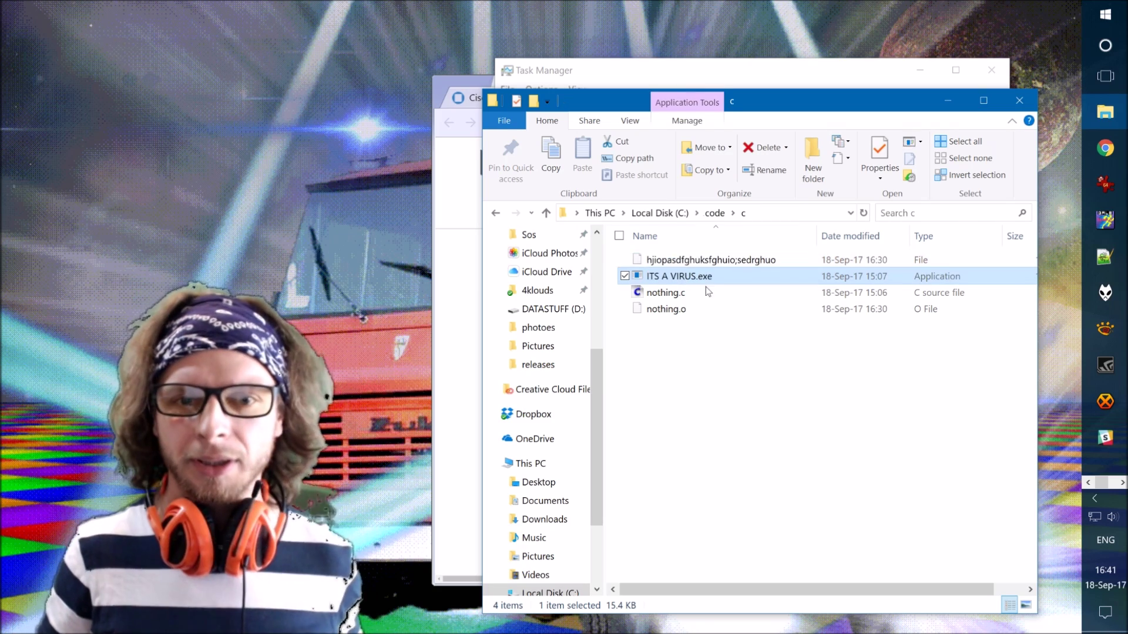
End the ITS A VIRUS.exe process in Task Manager, confirming End process.
{"action": "left_click", "coordinate": [664, 83]}
{"action": "left_click", "coordinate": [553, 359]}
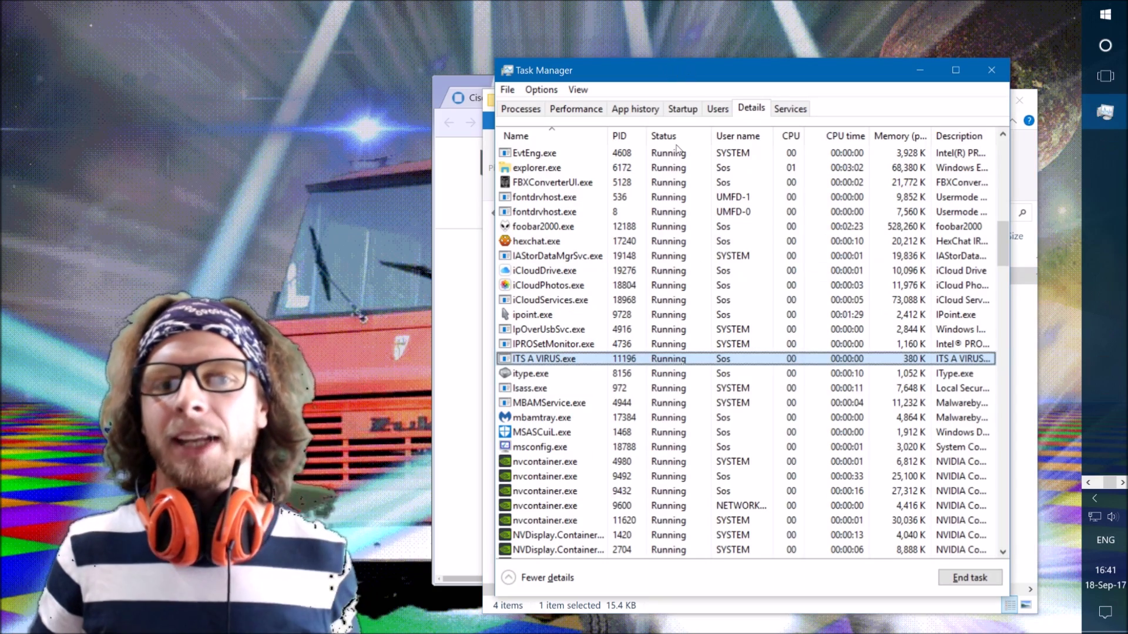
{"action": "right_click", "coordinate": [559, 363]}
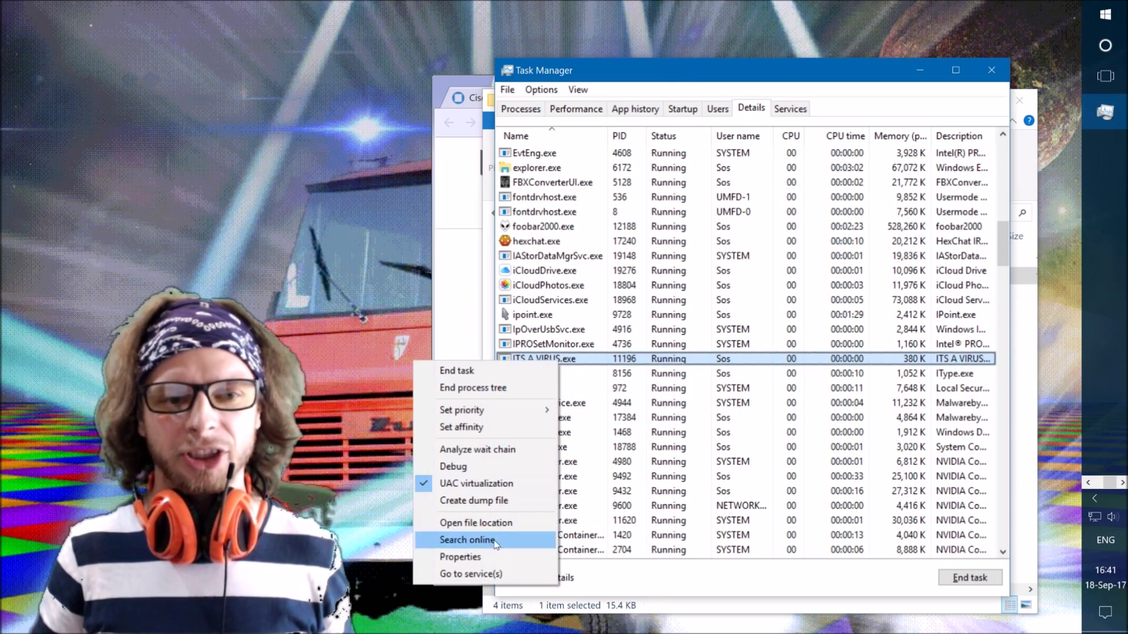
{"action": "left_click", "coordinate": [488, 370]}
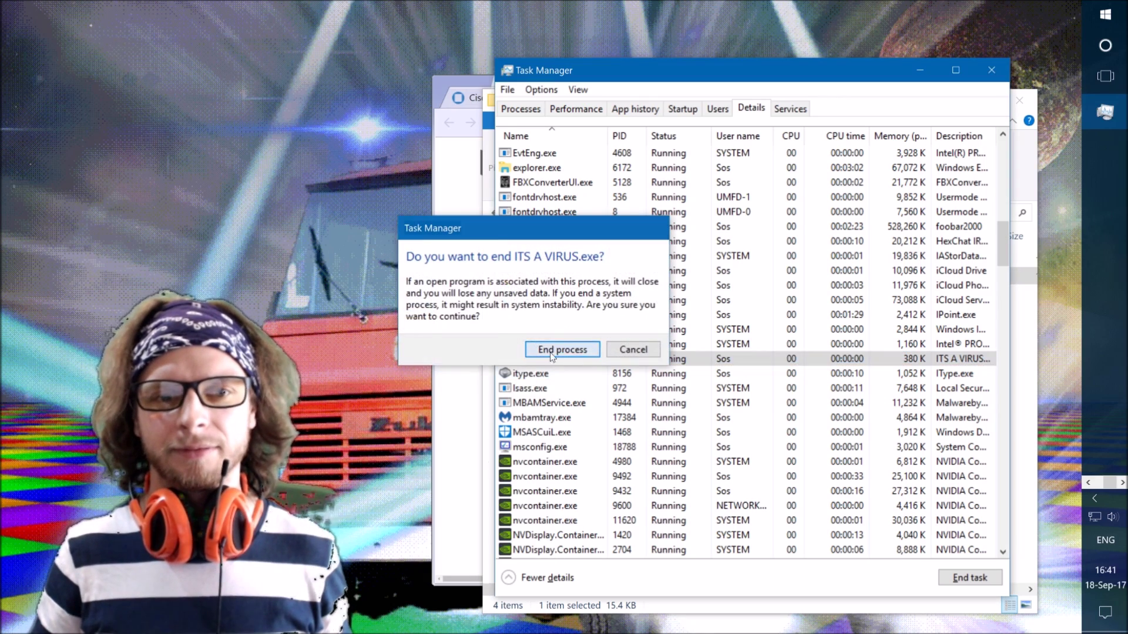
{"action": "left_click", "coordinate": [550, 352]}
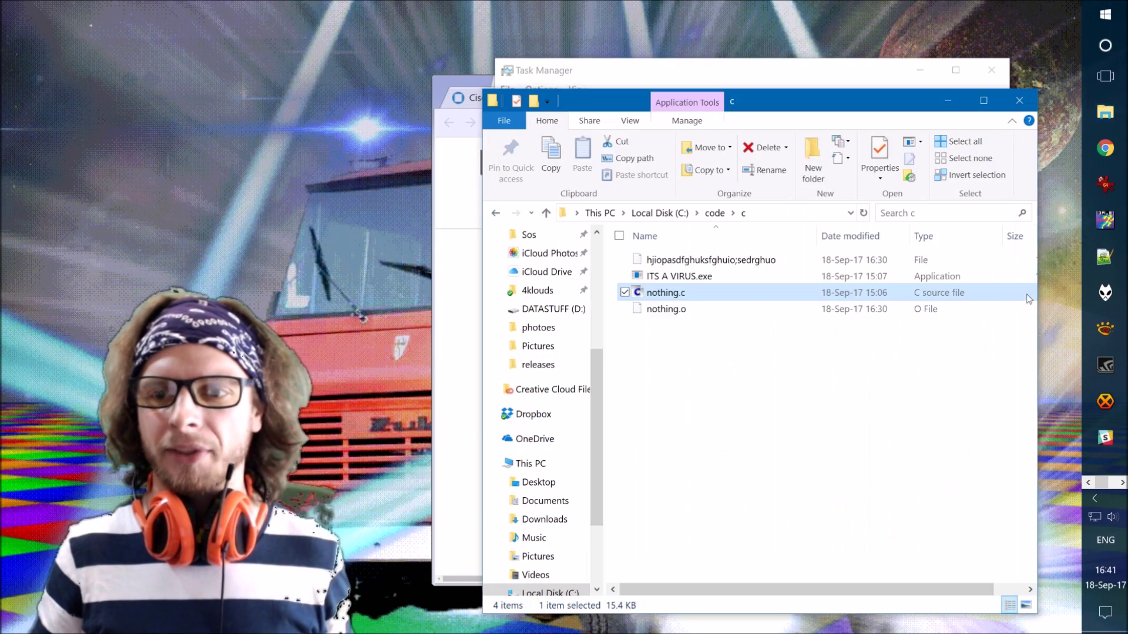
Permanently delete ITS A VIRUS.exe from C:\code\c, leaving three items.
{"action": "left_click", "coordinate": [1024, 277]}
{"action": "key", "text": "Delete"}
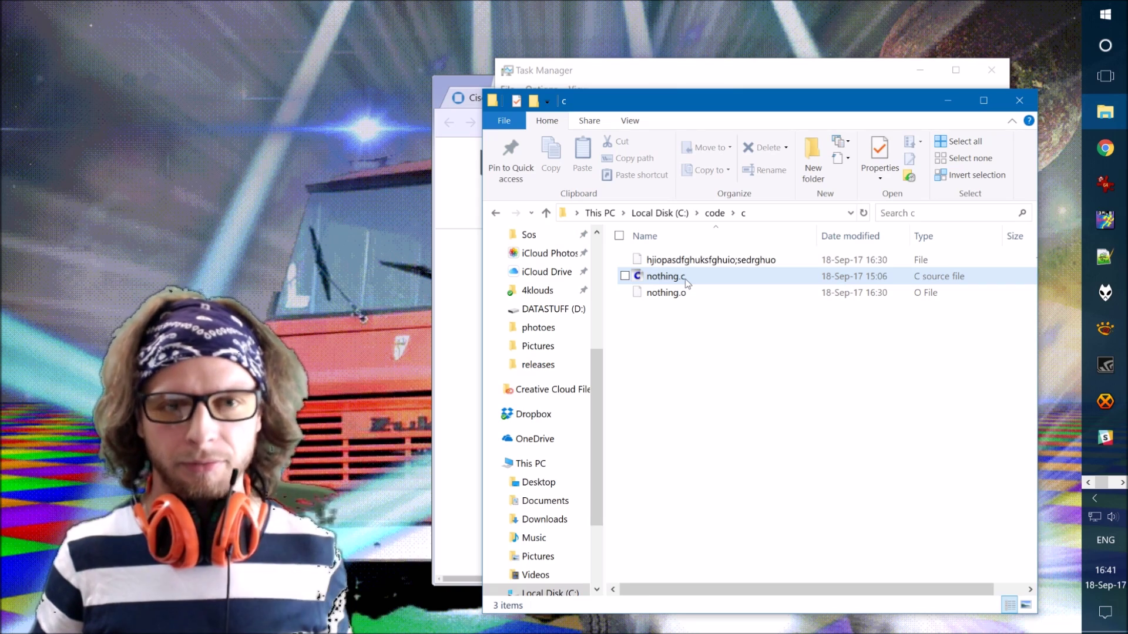
{"action": "right_click", "coordinate": [707, 278]}
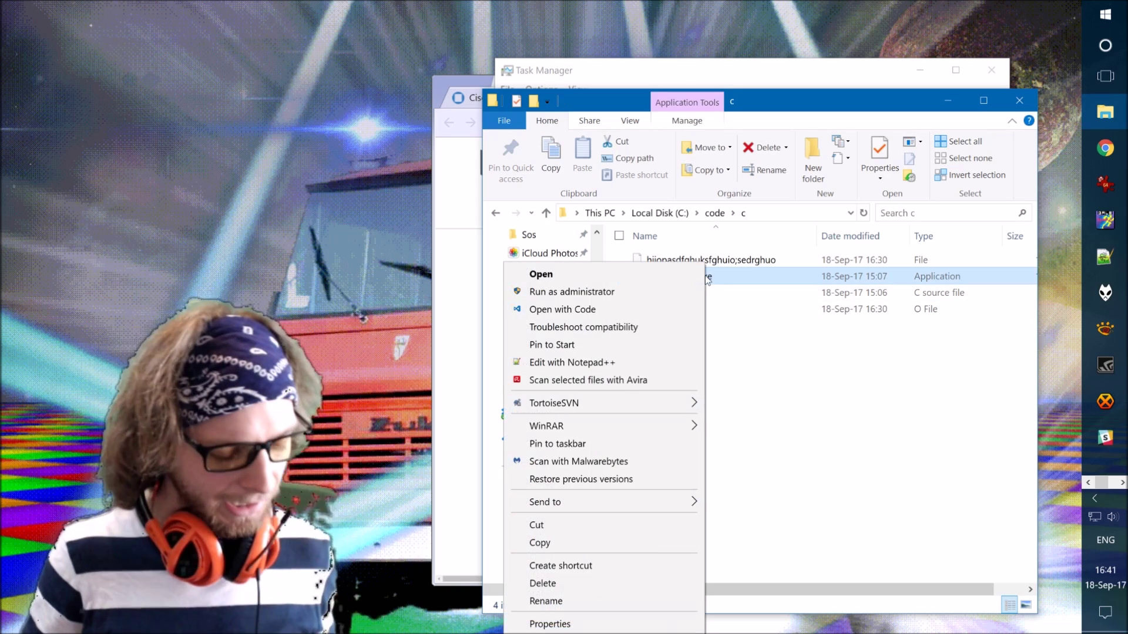
{"action": "left_click", "coordinate": [605, 585]}
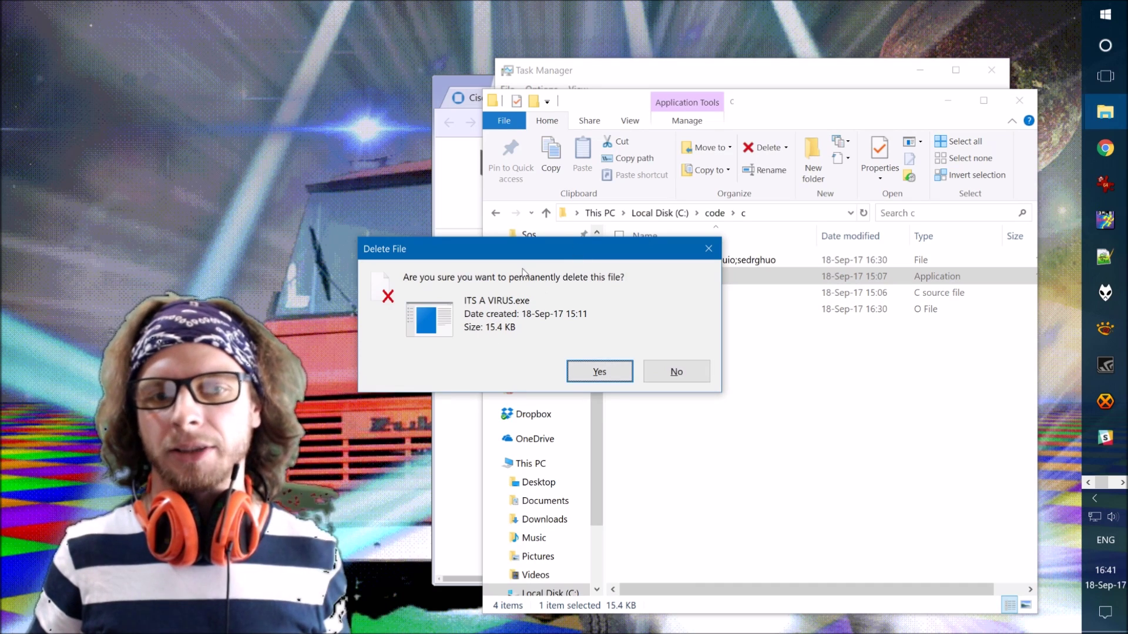
{"action": "left_click", "coordinate": [598, 370]}
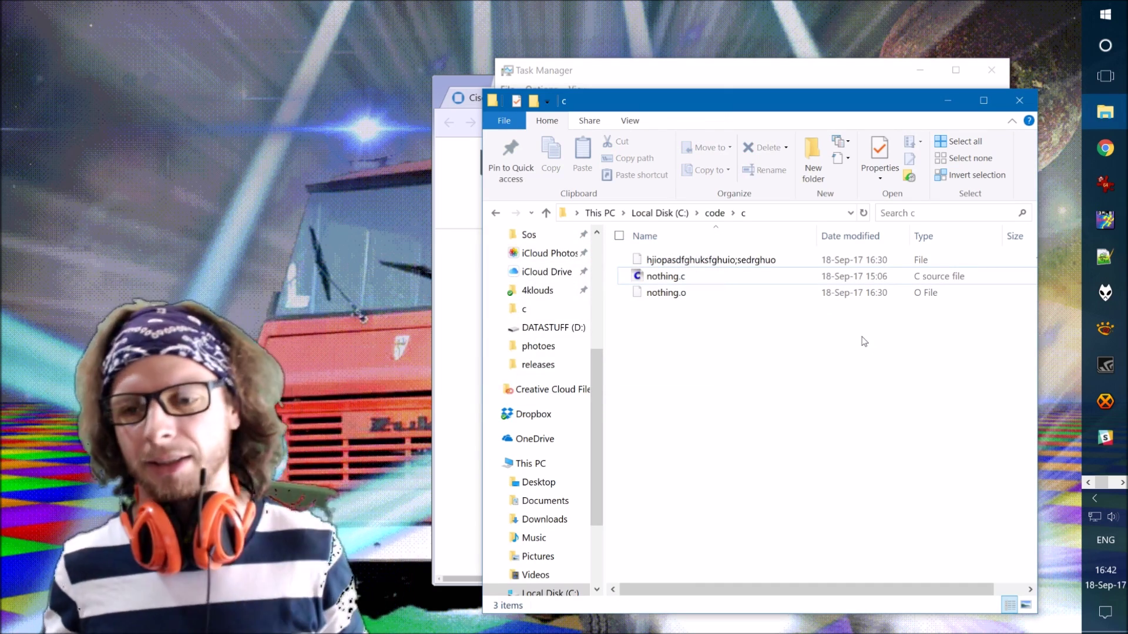
{"action": "left_click", "coordinate": [1096, 499]}
{"action": "left_click", "coordinate": [889, 397]}
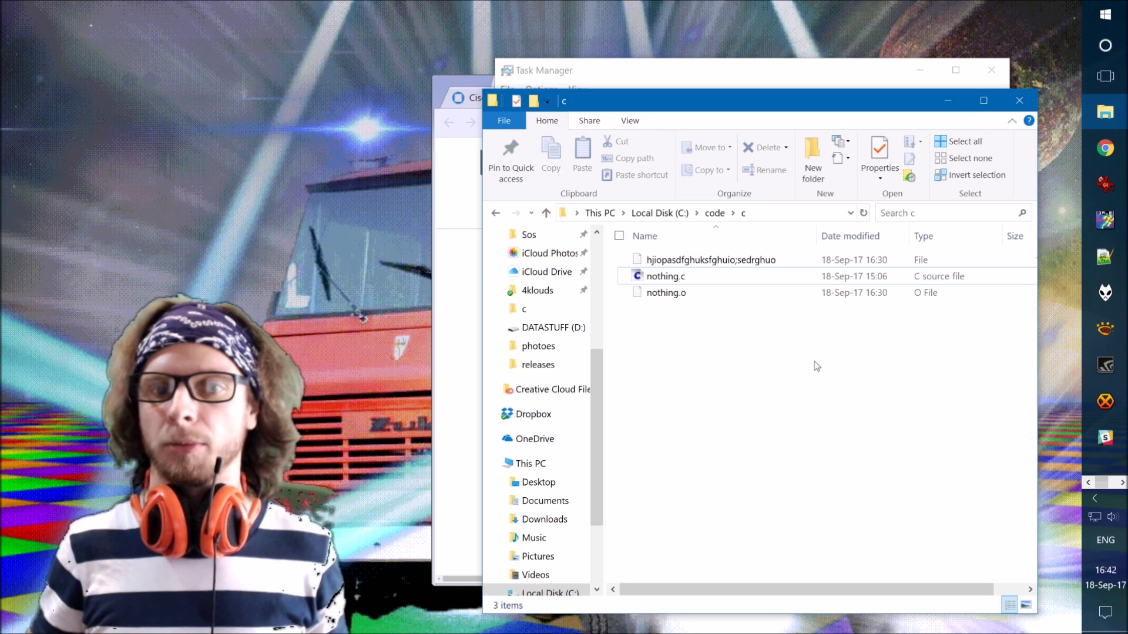
{"action": "left_click", "coordinate": [686, 71]}
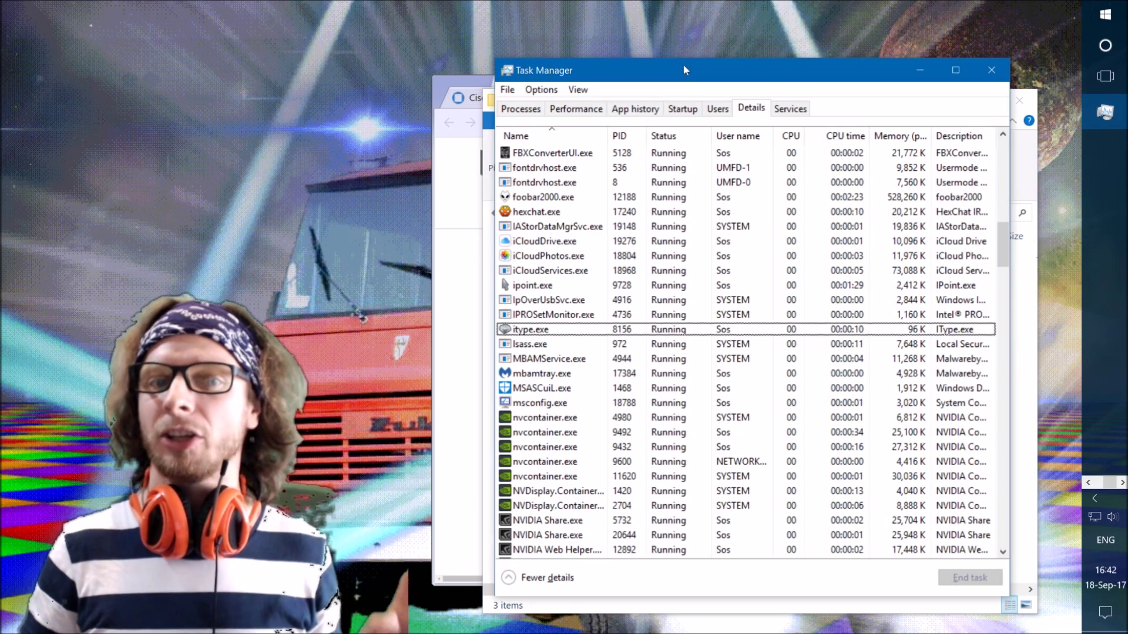
Check IAStorDataMgrSvc.exe's Intel Rapid Storage Technology folder, then search the executable online.
{"action": "left_click", "coordinate": [566, 230]}
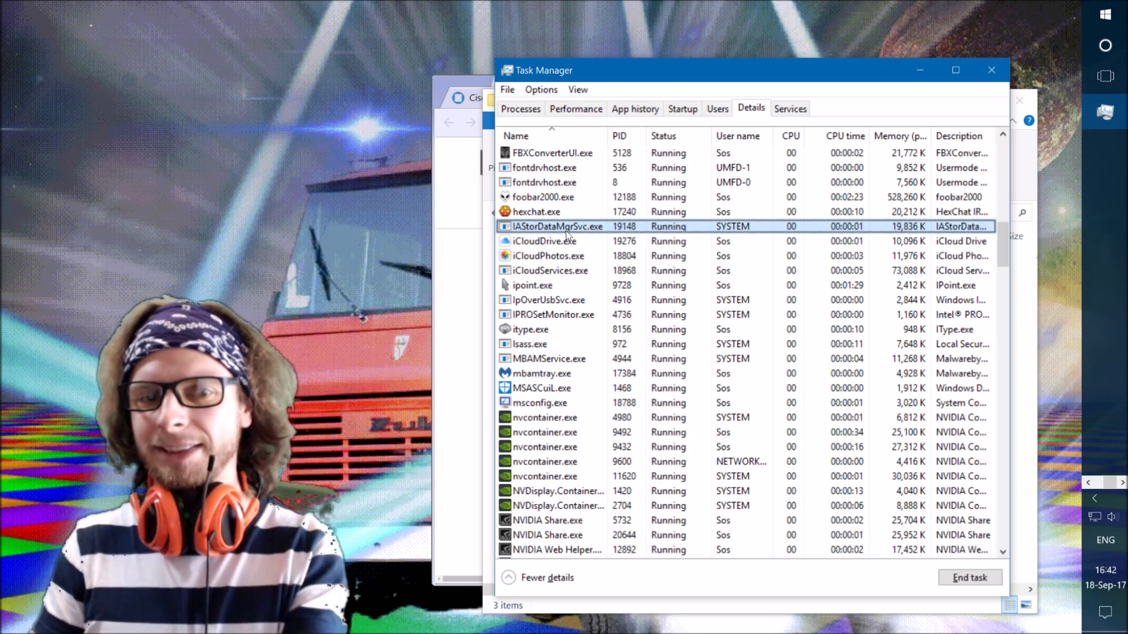
{"action": "right_click", "coordinate": [566, 231]}
{"action": "left_click", "coordinate": [528, 395]}
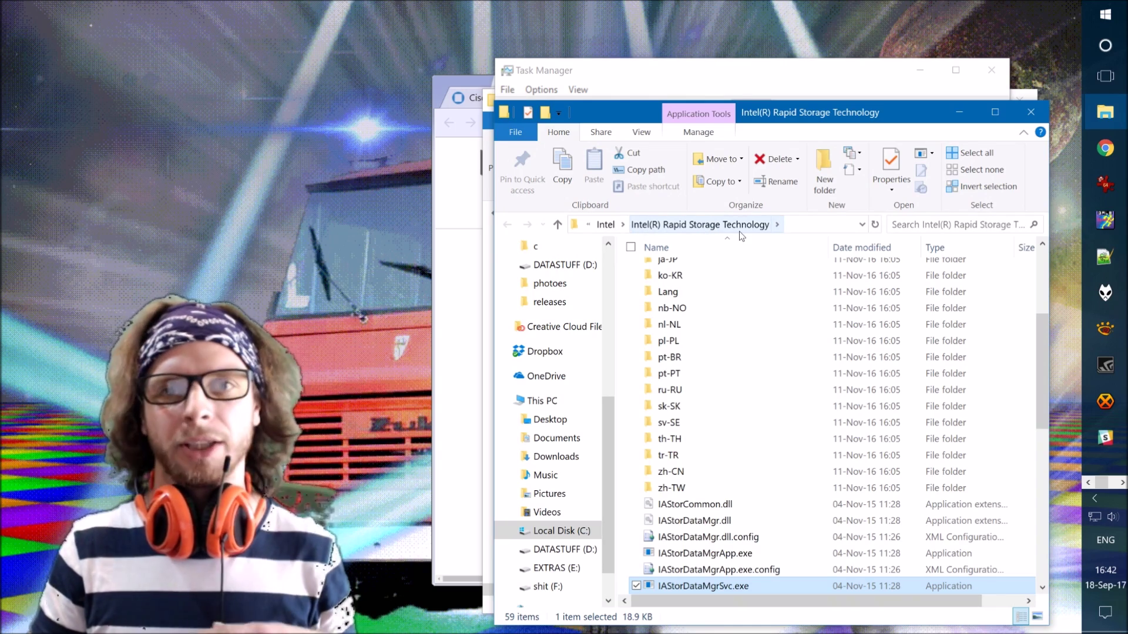
{"action": "left_click", "coordinate": [1032, 112]}
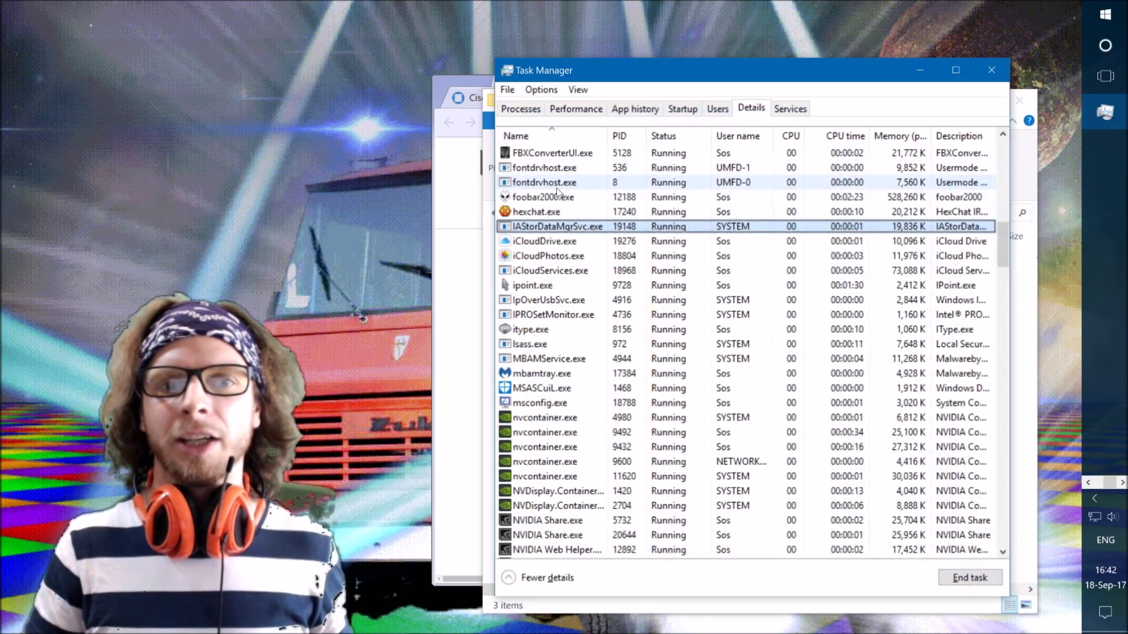
{"action": "right_click", "coordinate": [578, 226]}
{"action": "left_click", "coordinate": [530, 401]}
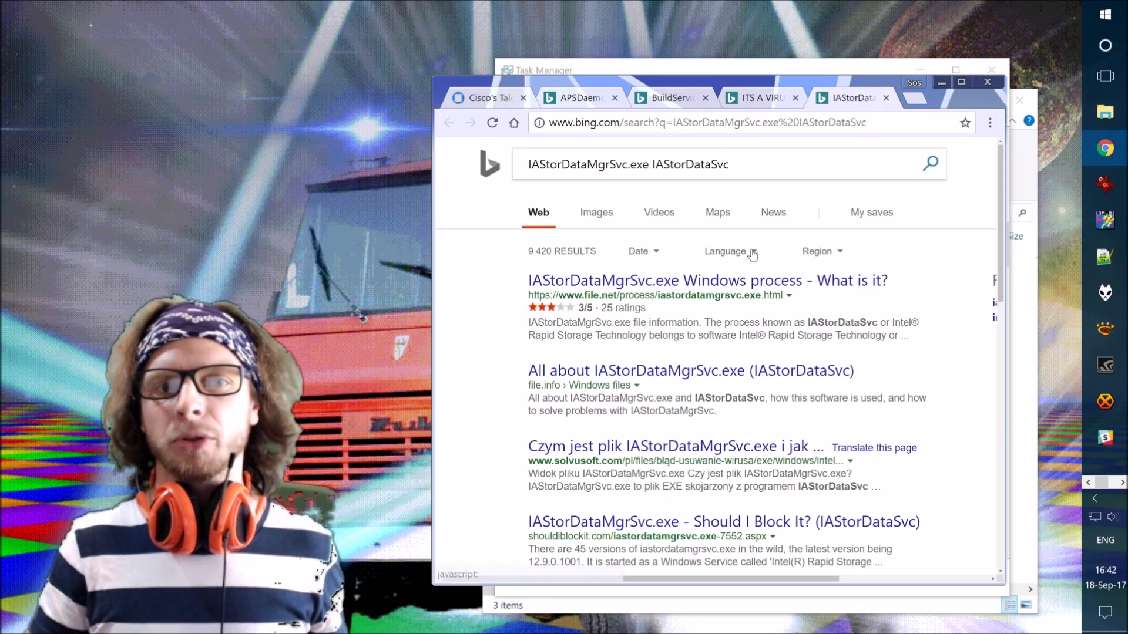